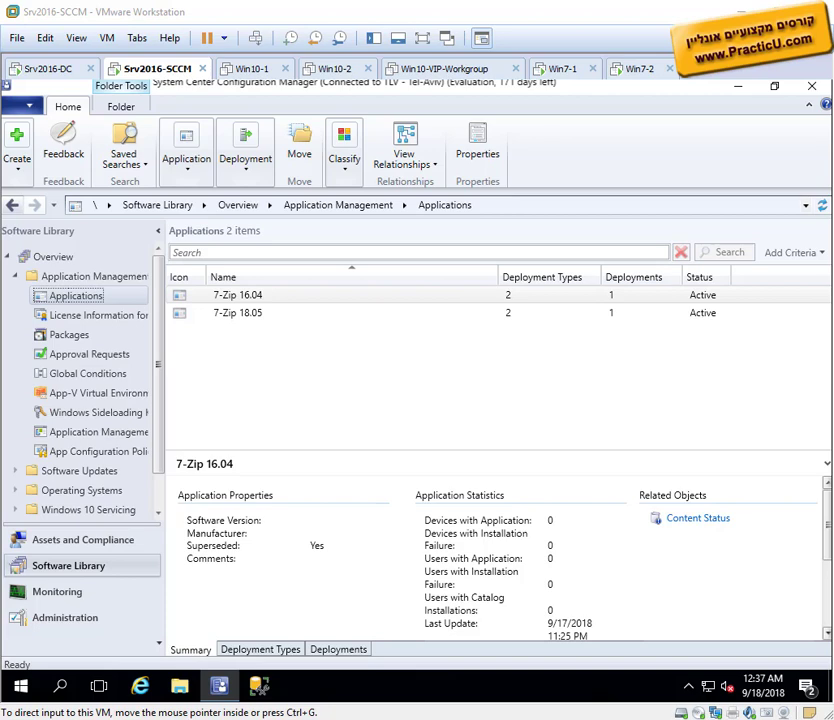
Step: Open the properties of the WIN7-1 device from the Devices list in Assets and Compliance
{"action": "left_click", "coordinate": [63, 545]}
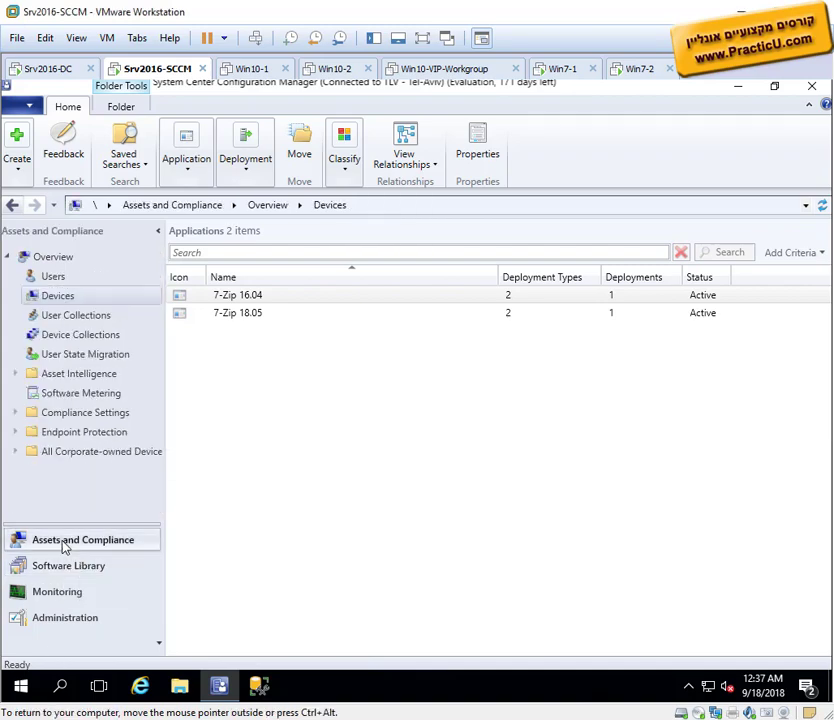
{"action": "left_click", "coordinate": [62, 338]}
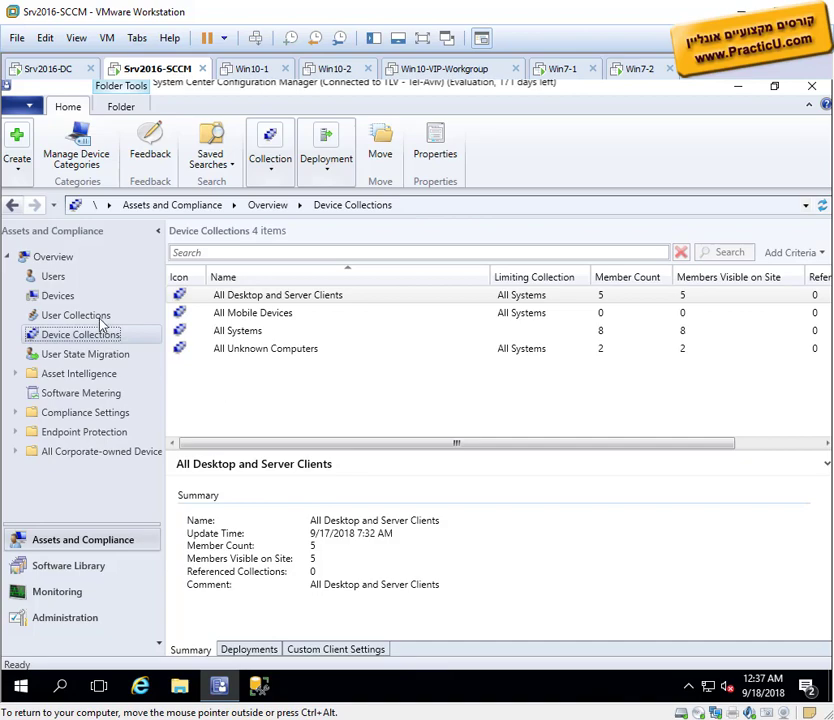
{"action": "left_click", "coordinate": [60, 296]}
{"action": "right_click", "coordinate": [226, 374]}
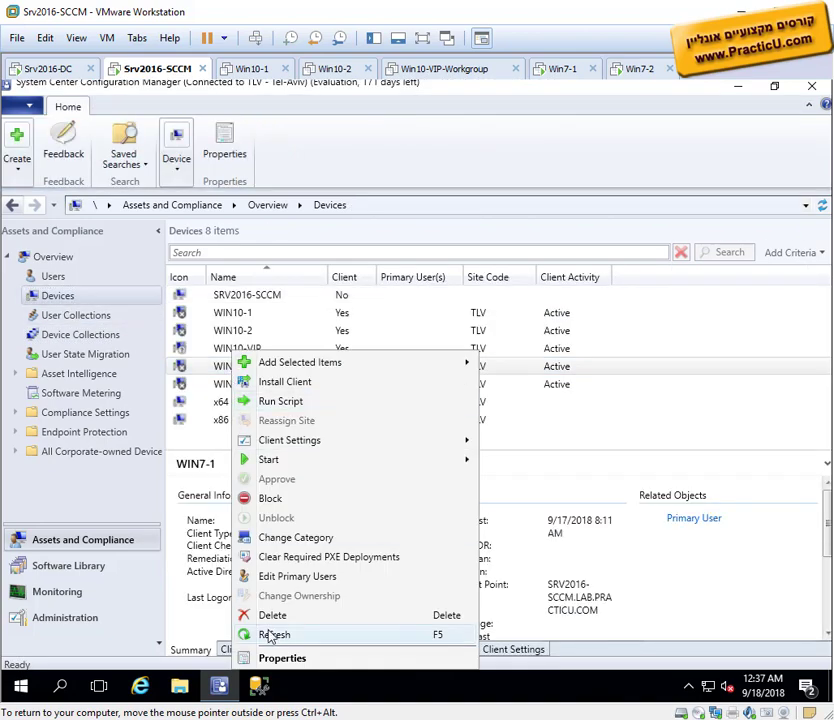
{"action": "left_click", "coordinate": [282, 658]}
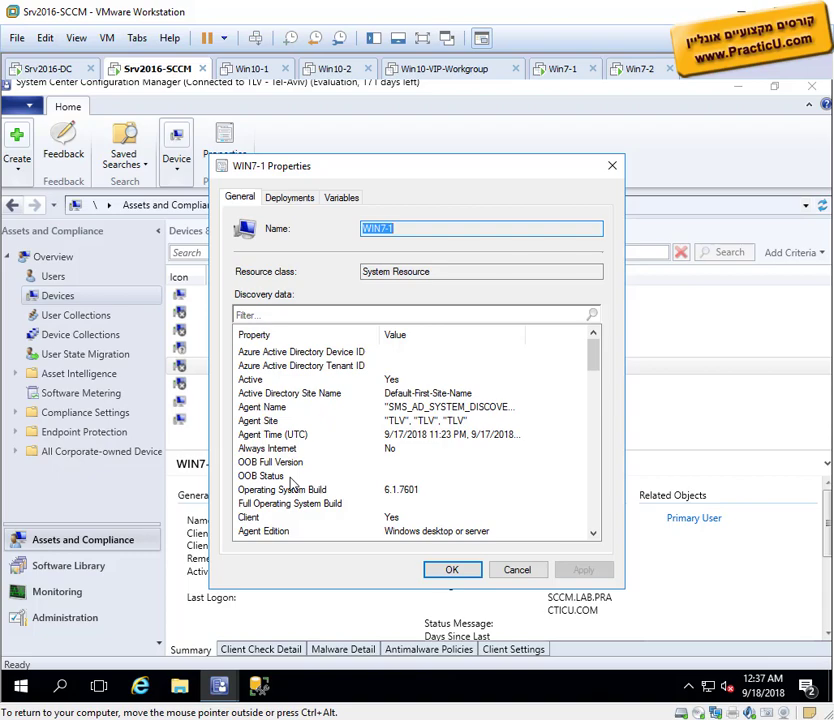
Step: Examine WIN7-1's resource class, operating system build, and operating system name and version in its discovery data, then close its properties
{"action": "left_click_drag", "start_coordinate": [437, 274], "coordinate": [325, 264]}
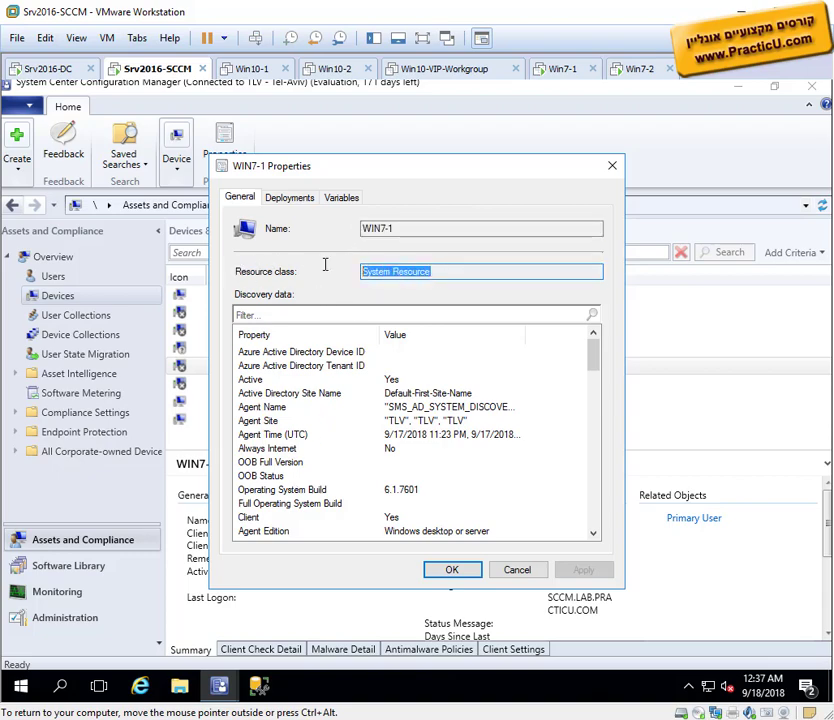
{"action": "left_click_drag", "start_coordinate": [450, 276], "coordinate": [316, 289]}
{"action": "left_click", "coordinate": [283, 491]}
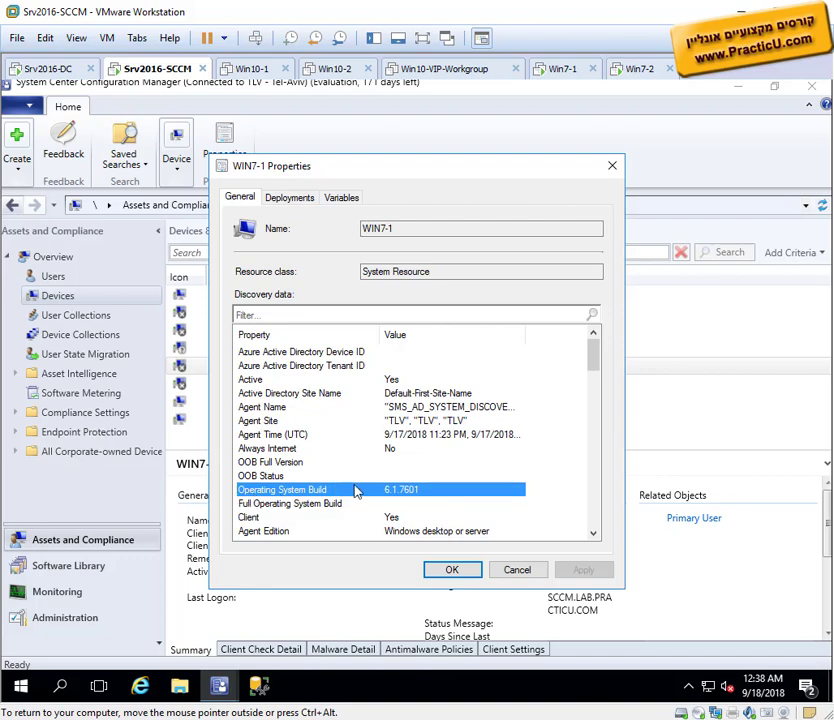
{"action": "scroll", "coordinate": [330, 492], "scroll_direction": "down", "scroll_amount": 1}
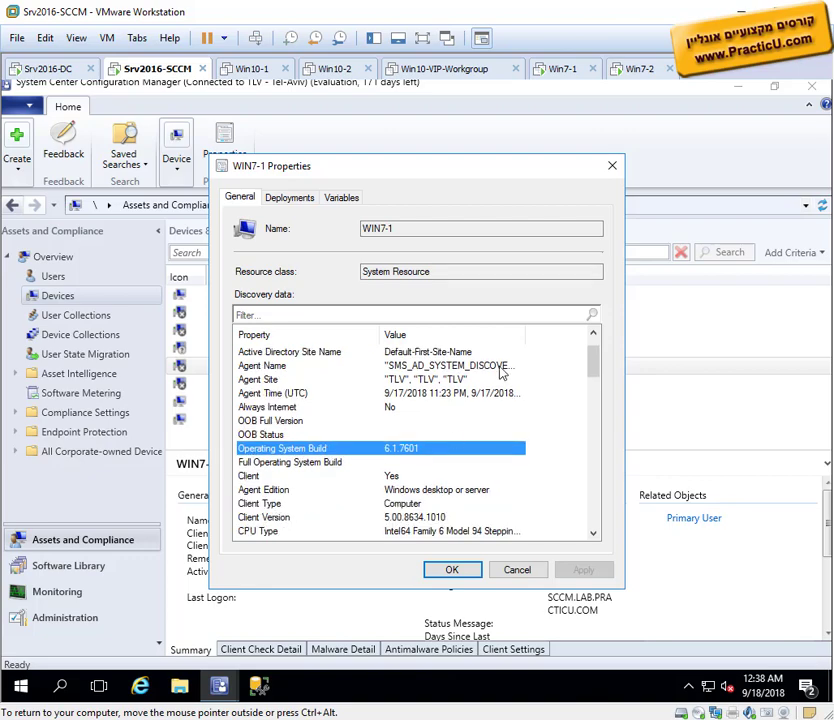
{"action": "double_click", "coordinate": [522, 341]}
{"action": "scroll", "coordinate": [380, 490], "scroll_direction": "down", "scroll_amount": 2}
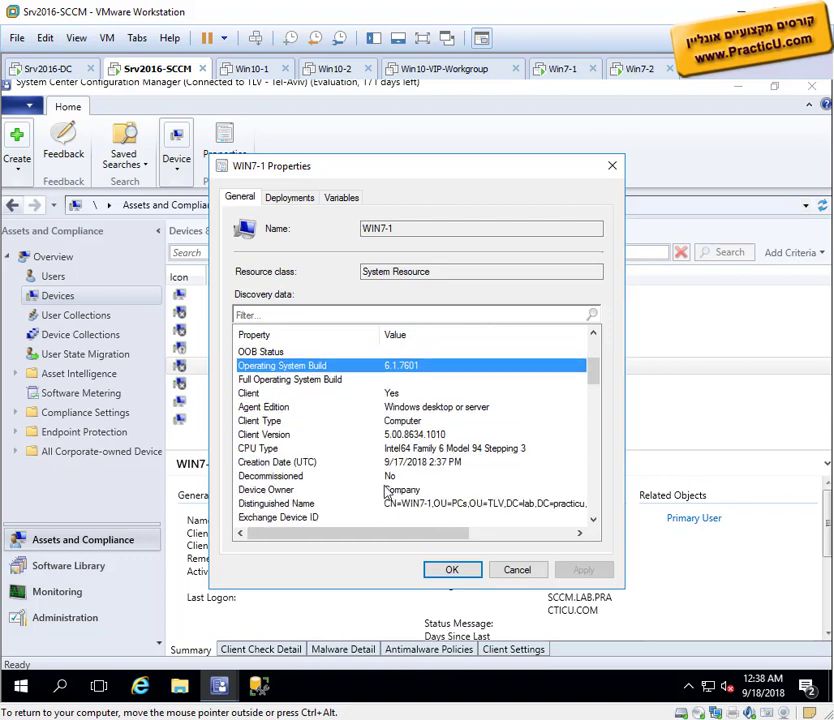
{"action": "scroll", "coordinate": [380, 490], "scroll_direction": "down", "scroll_amount": 3}
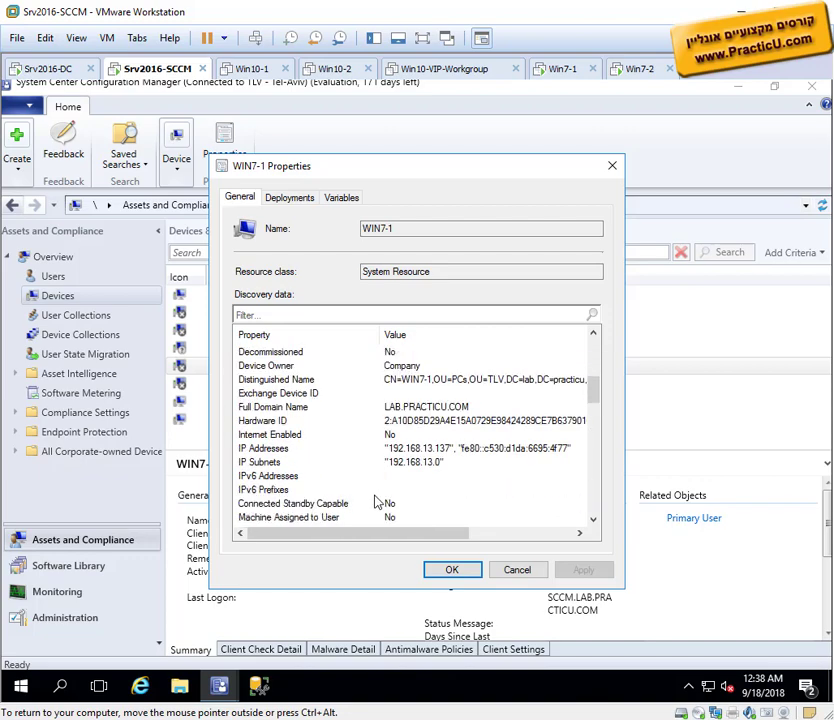
{"action": "scroll", "coordinate": [378, 500], "scroll_direction": "down", "scroll_amount": 6}
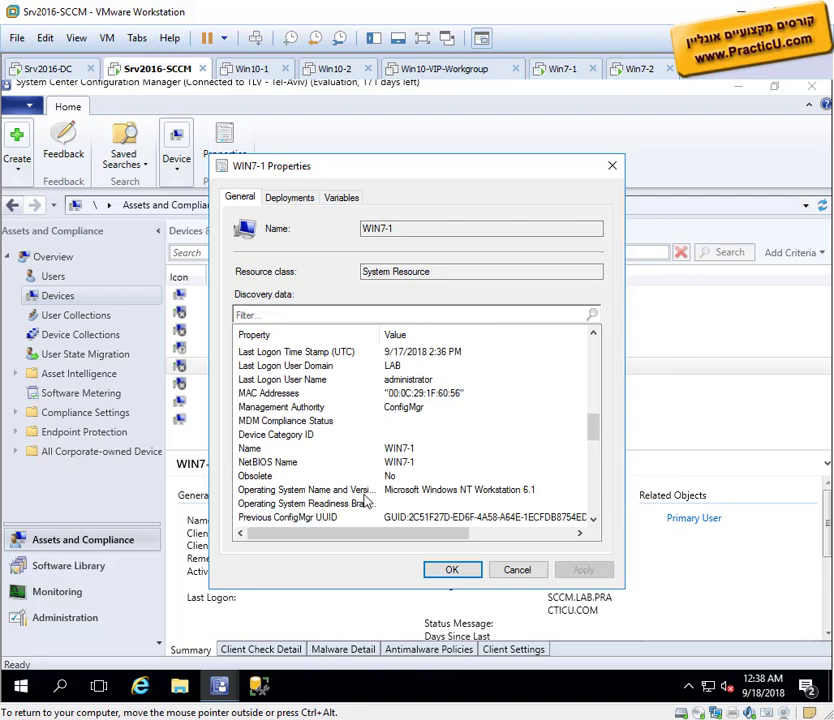
{"action": "left_click", "coordinate": [320, 491]}
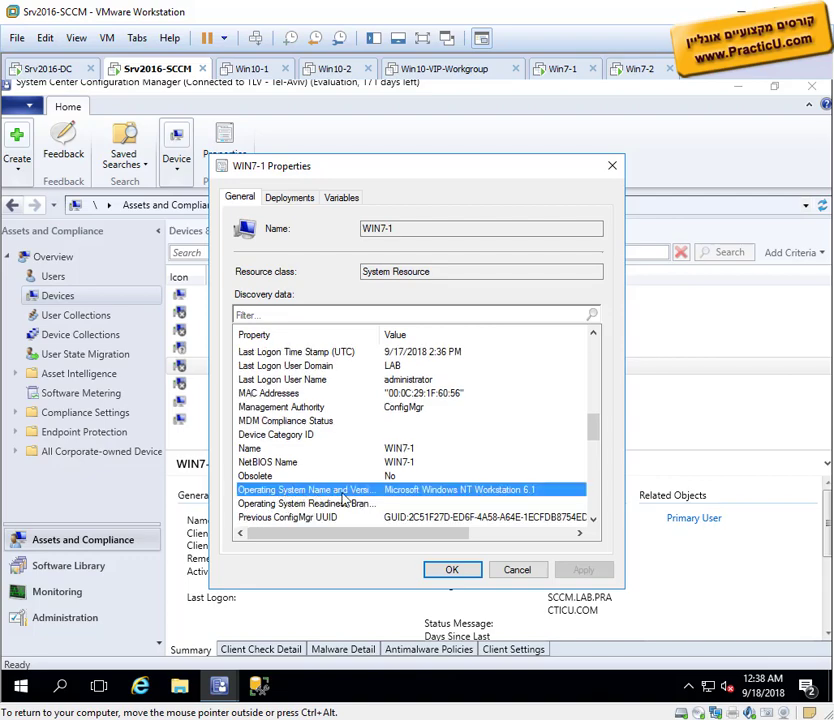
{"action": "left_click_drag", "start_coordinate": [380, 335], "coordinate": [397, 345]}
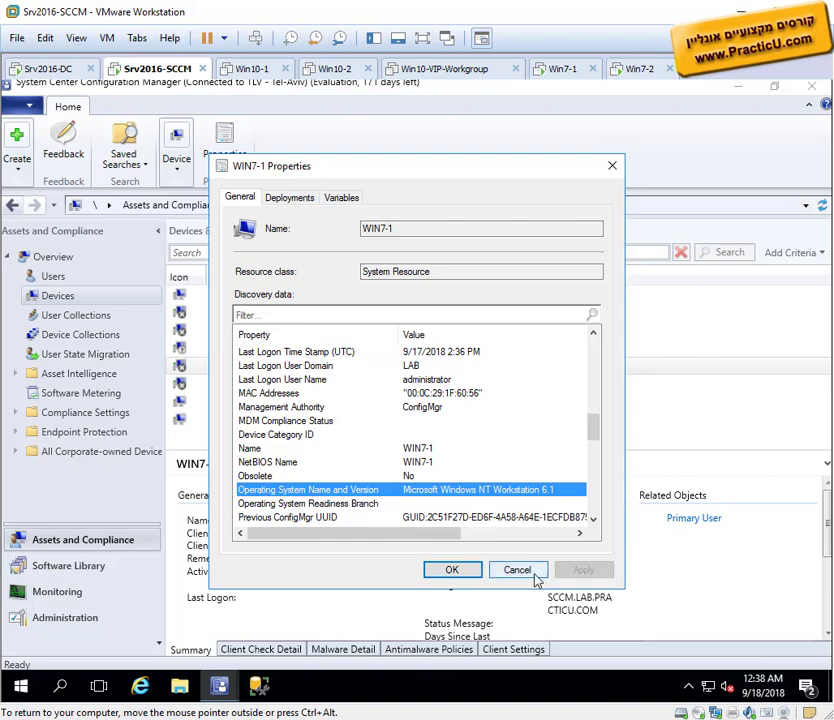
{"action": "left_click", "coordinate": [495, 572]}
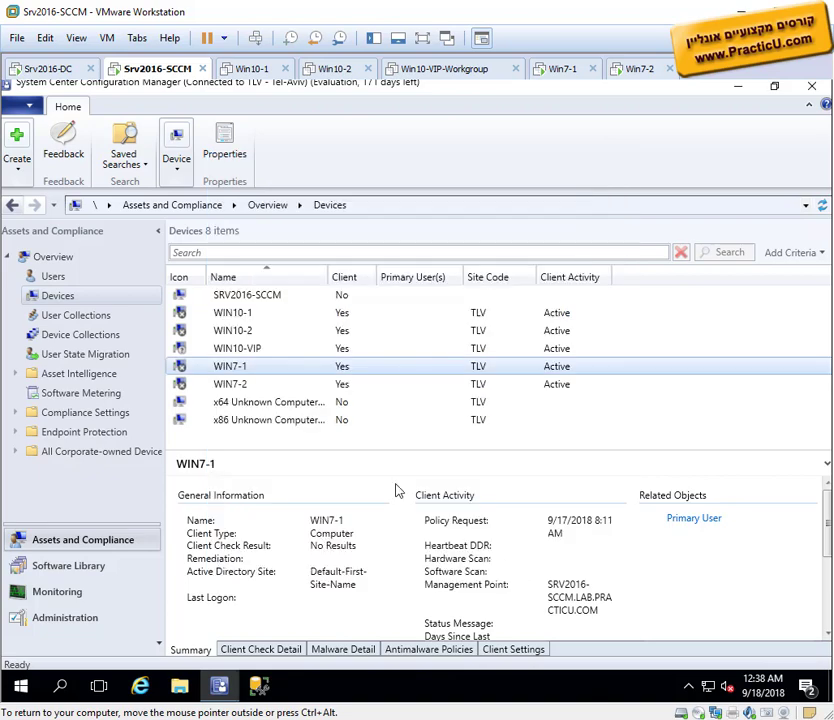
Step: Examine WIN10-1's resource class and operating system name and version in its discovery data, sorted by property
{"action": "right_click", "coordinate": [255, 318]}
{"action": "left_click", "coordinate": [350, 627]}
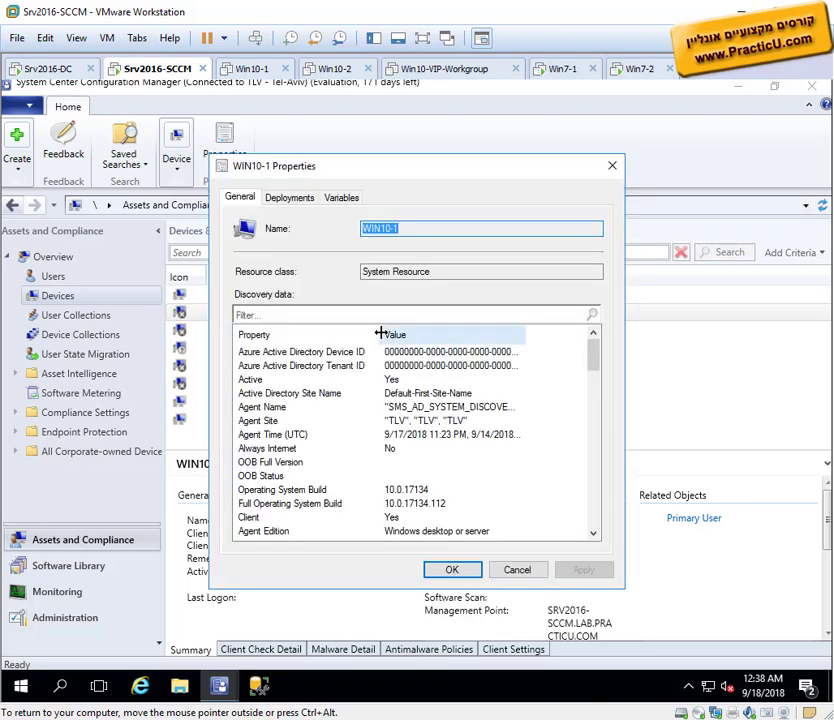
{"action": "left_click", "coordinate": [312, 338]}
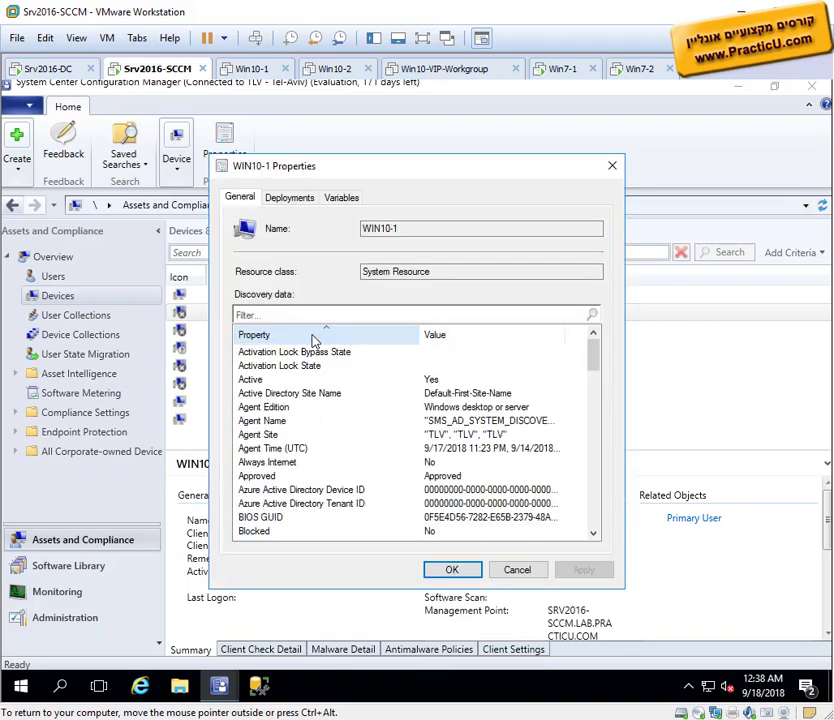
{"action": "left_click", "coordinate": [292, 490]}
{"action": "key", "text": "o"}
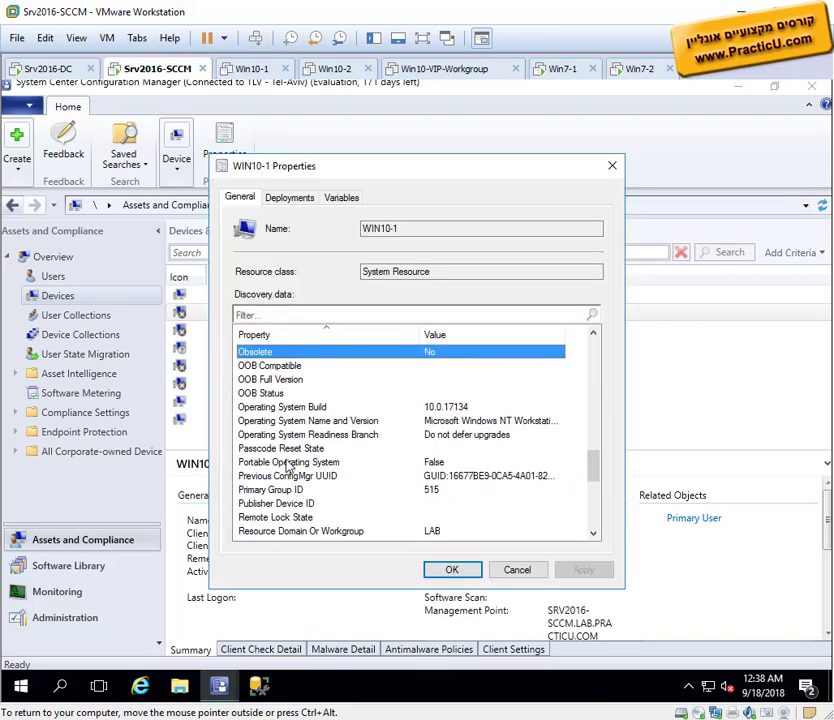
{"action": "left_click", "coordinate": [299, 421]}
{"action": "left_click_drag", "start_coordinate": [418, 331], "coordinate": [397, 335]}
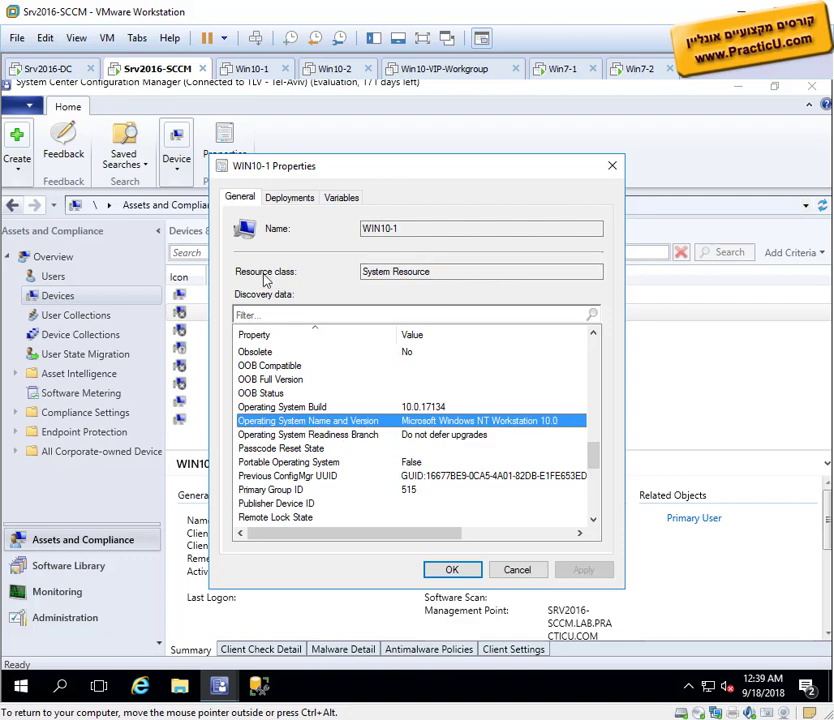
{"action": "left_click_drag", "start_coordinate": [468, 273], "coordinate": [325, 275]}
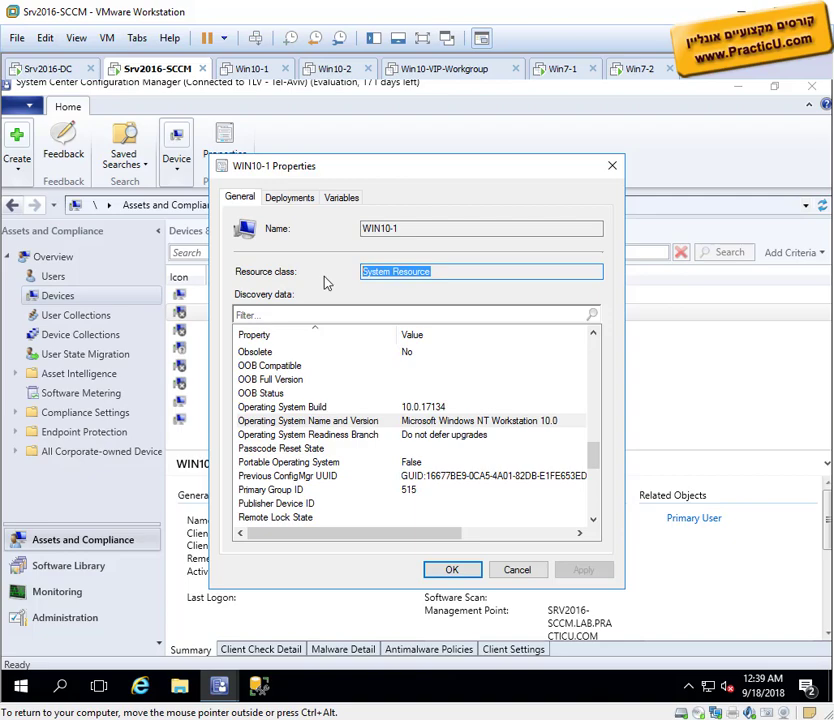
{"action": "left_click", "coordinate": [322, 422]}
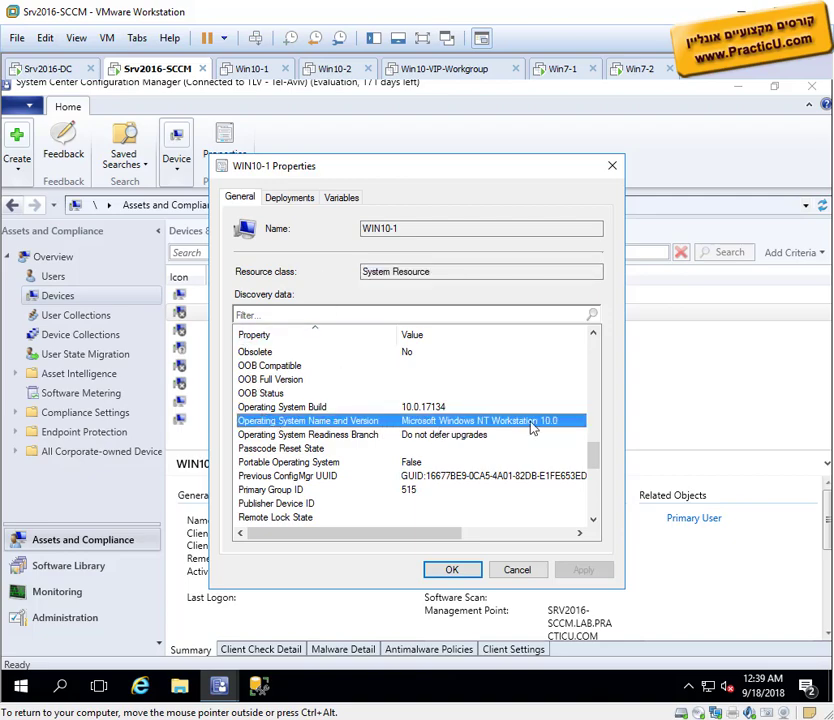
{"action": "key", "text": "Escape"}
Step: Start creating a device collection and name it "Windows 7"
{"action": "left_click", "coordinate": [68, 336]}
{"action": "right_click", "coordinate": [66, 337]}
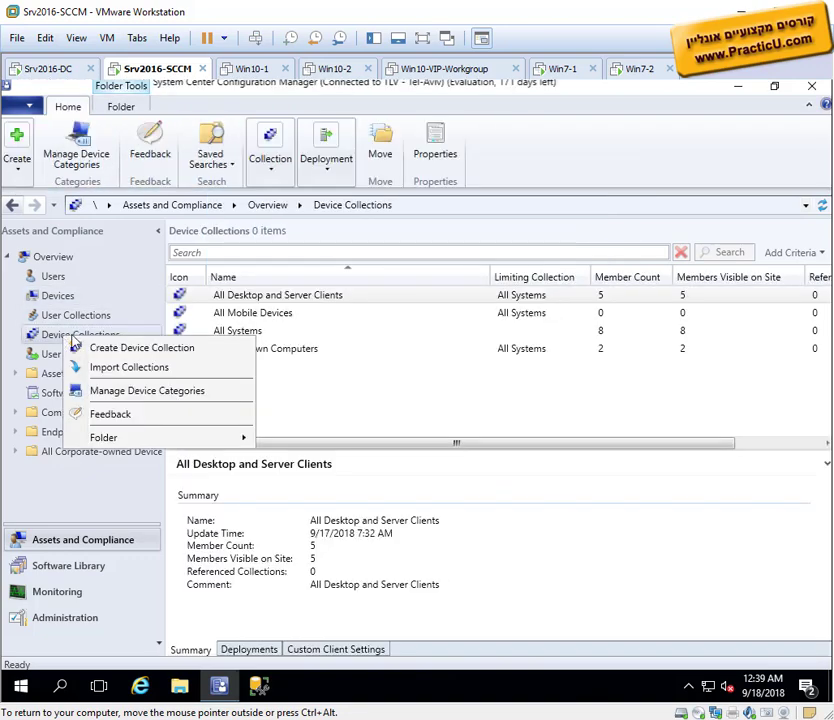
{"action": "left_click", "coordinate": [164, 350]}
{"action": "type", "text": "Win 7"}
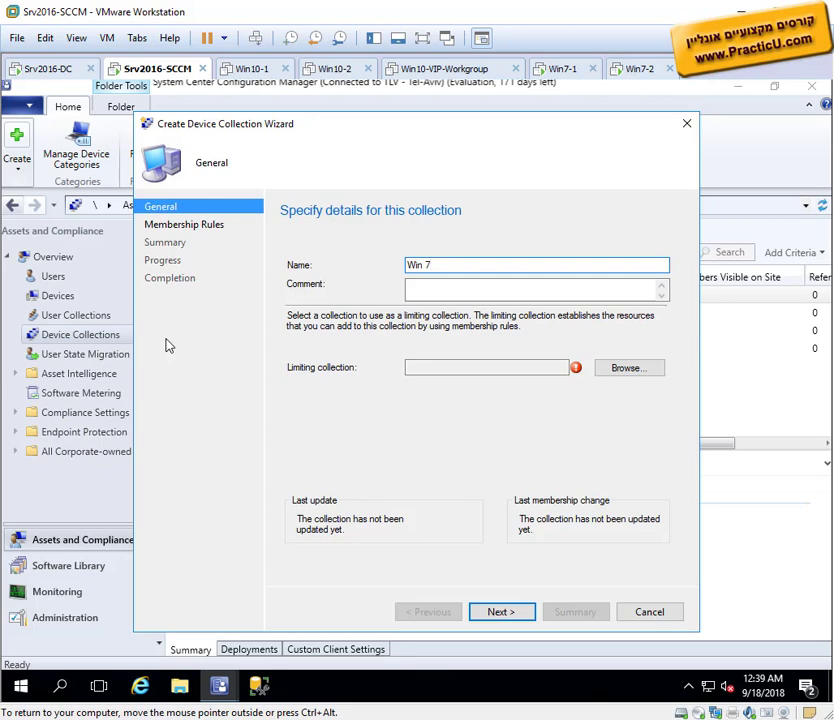
{"action": "key", "text": "Left"}
{"action": "key", "text": "Left"}
{"action": "type", "text": "dows"}
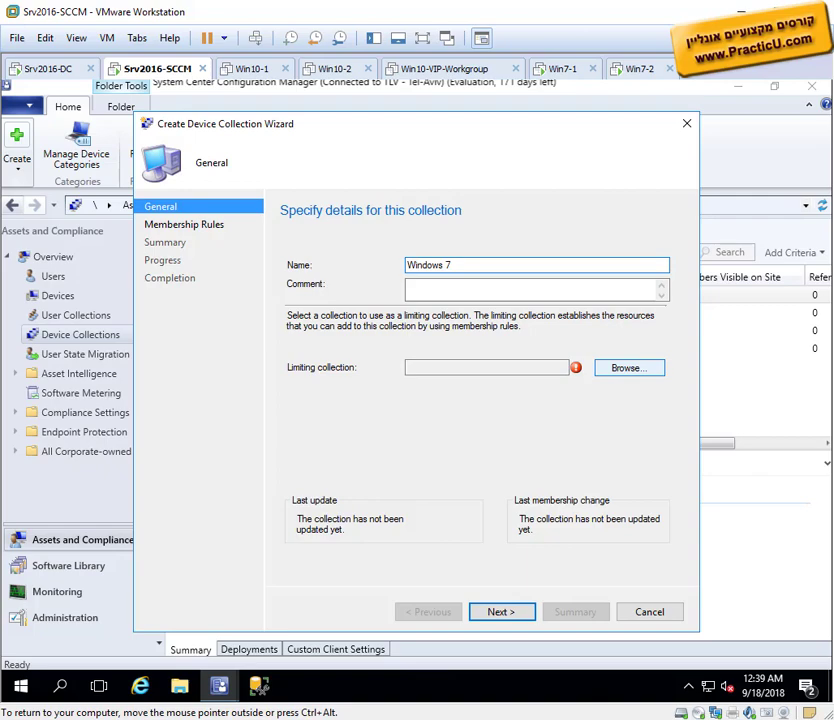
Step: Set the limiting collection to All Desktop and Server Clients and proceed to the membership rules
{"action": "left_click", "coordinate": [629, 368]}
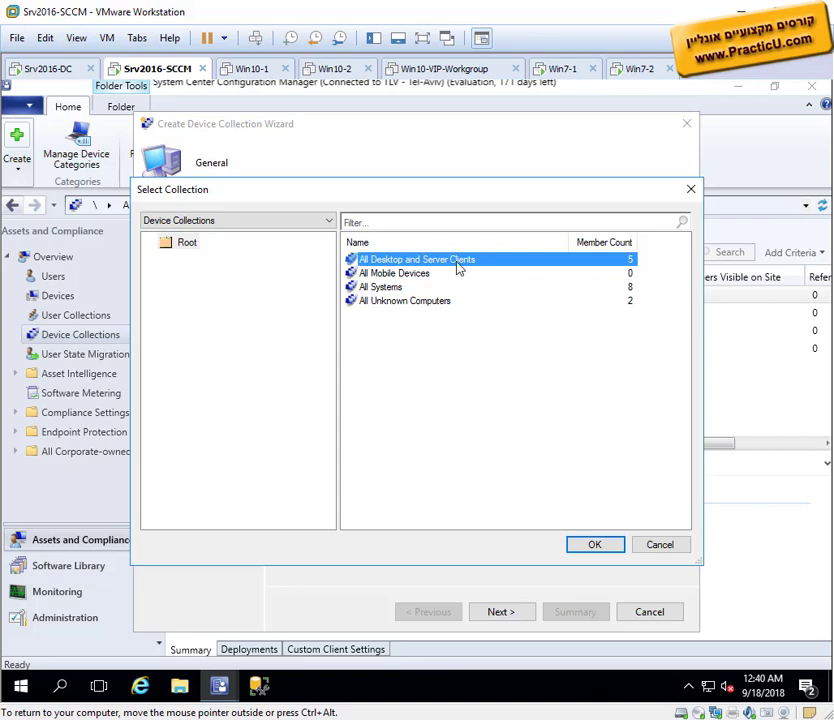
{"action": "left_click", "coordinate": [588, 545]}
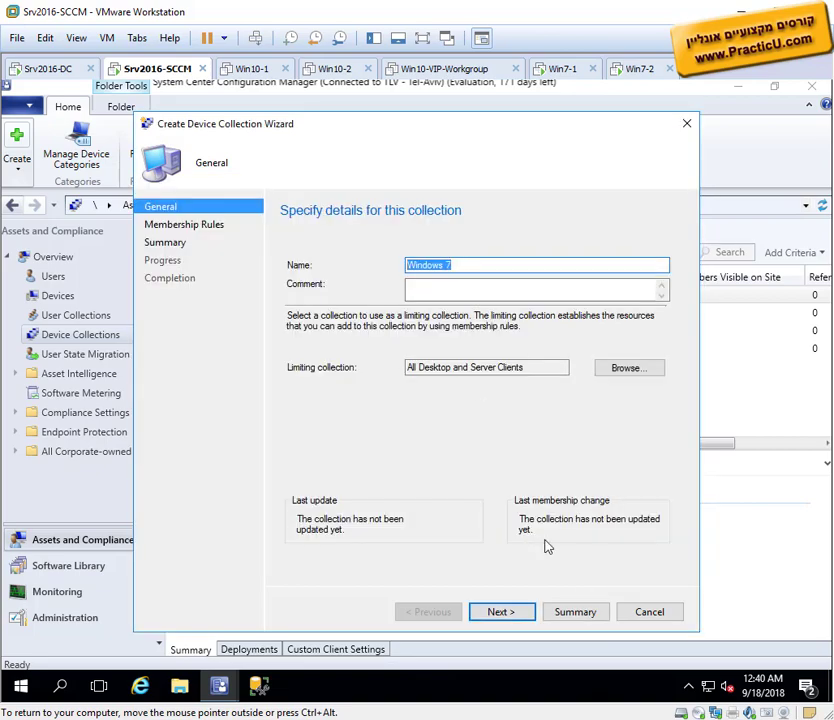
{"action": "left_click", "coordinate": [527, 612]}
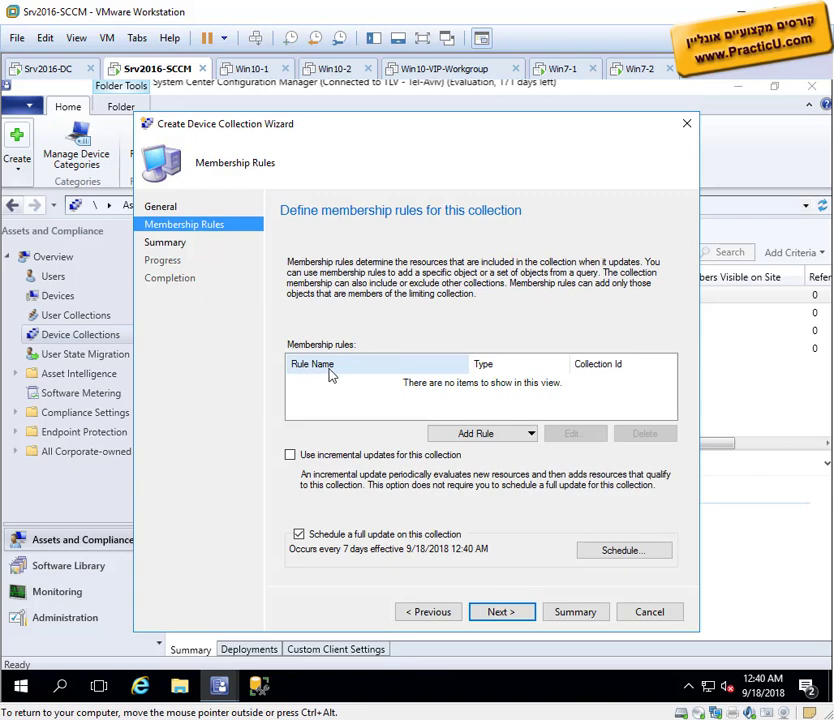
Step: Add a query rule named "Win7 query" to the collection's membership rules and review its default query statement
{"action": "left_click", "coordinate": [480, 433]}
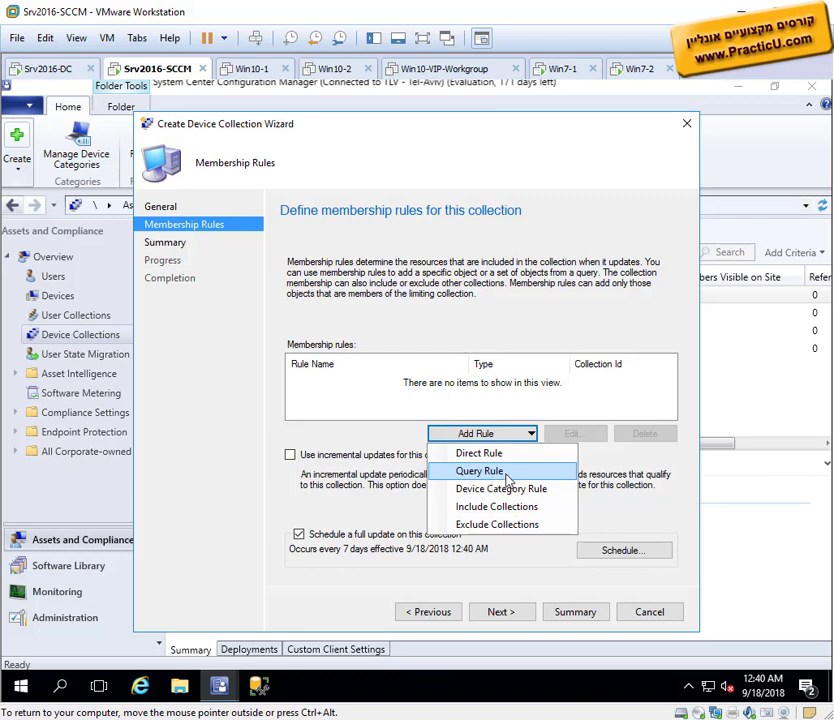
{"action": "left_click", "coordinate": [506, 474]}
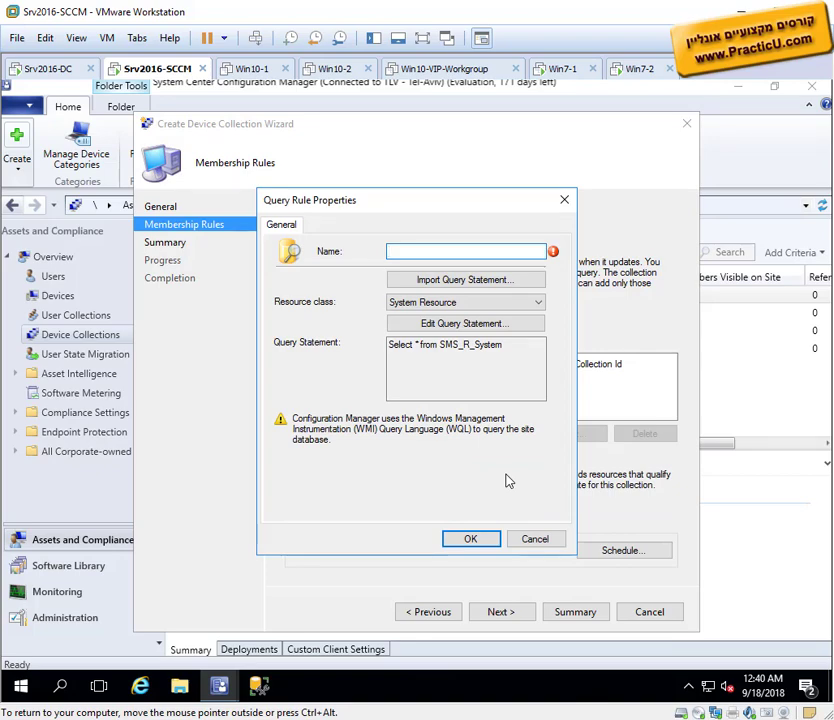
{"action": "type", "text": "Win7 query"}
{"action": "left_click_drag", "start_coordinate": [514, 343], "coordinate": [378, 330]}
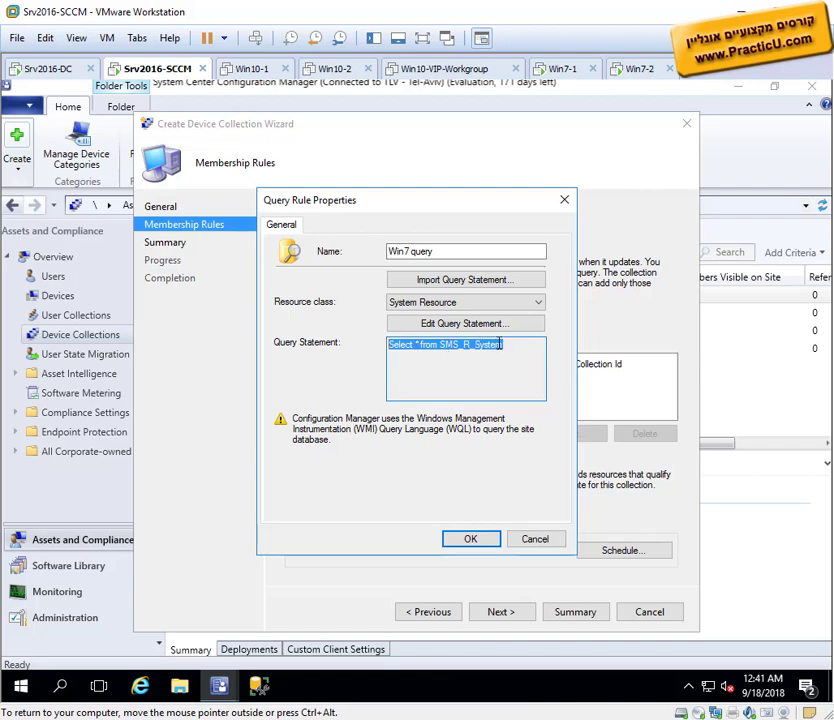
{"action": "left_click", "coordinate": [417, 343]}
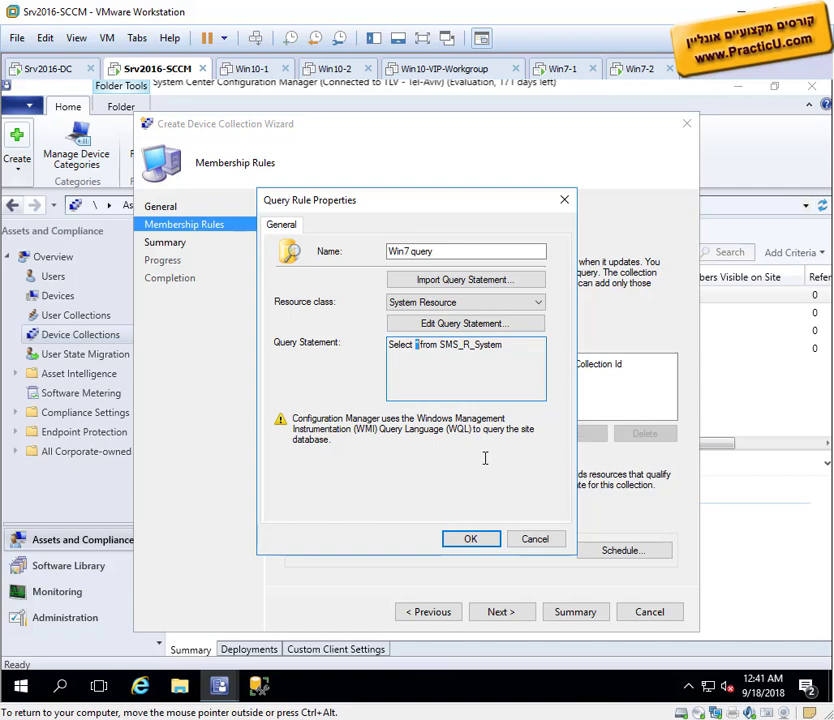
{"action": "left_click", "coordinate": [440, 345]}
{"action": "double_click", "coordinate": [459, 345]}
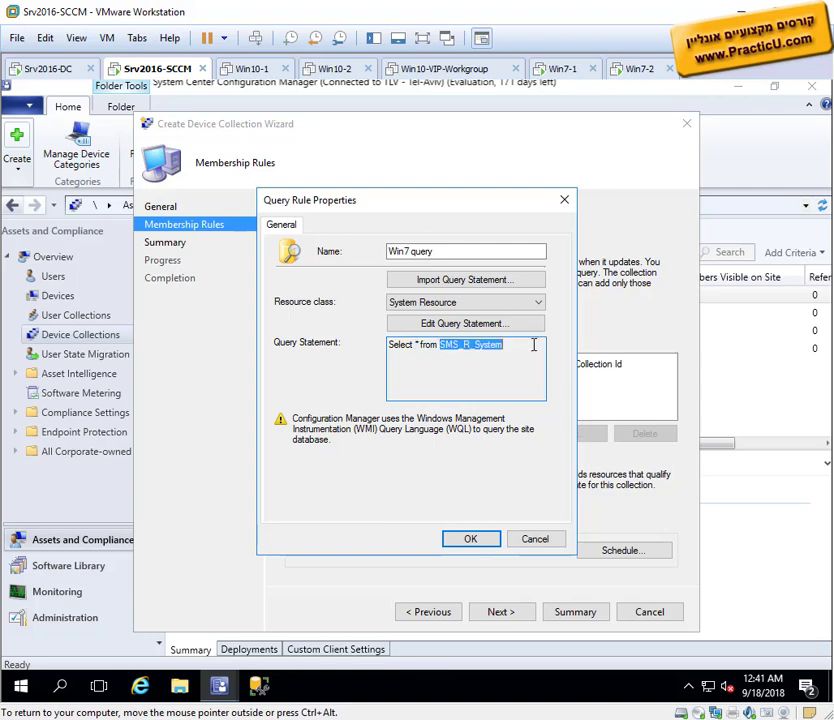
{"action": "left_click", "coordinate": [510, 345]}
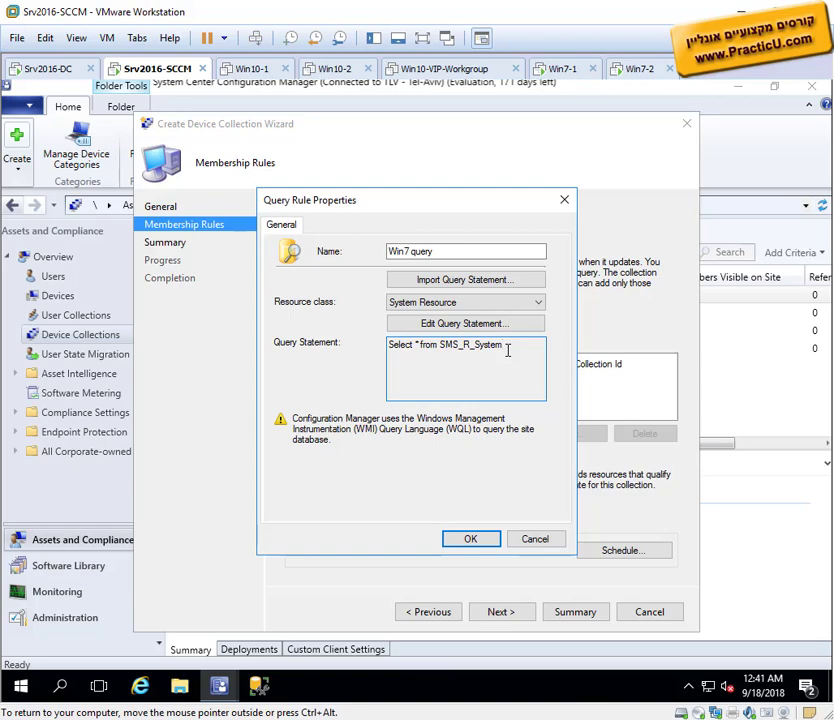
Step: Add a simple-value criterion to the Win7 query statement and set its attribute class to System Resource
{"action": "left_click", "coordinate": [484, 329]}
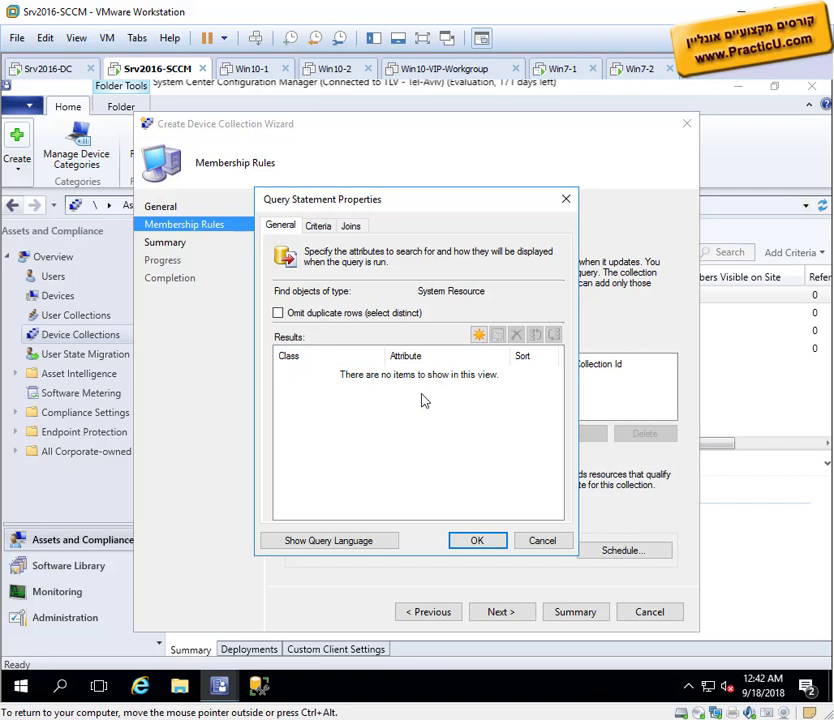
{"action": "left_click", "coordinate": [316, 227]}
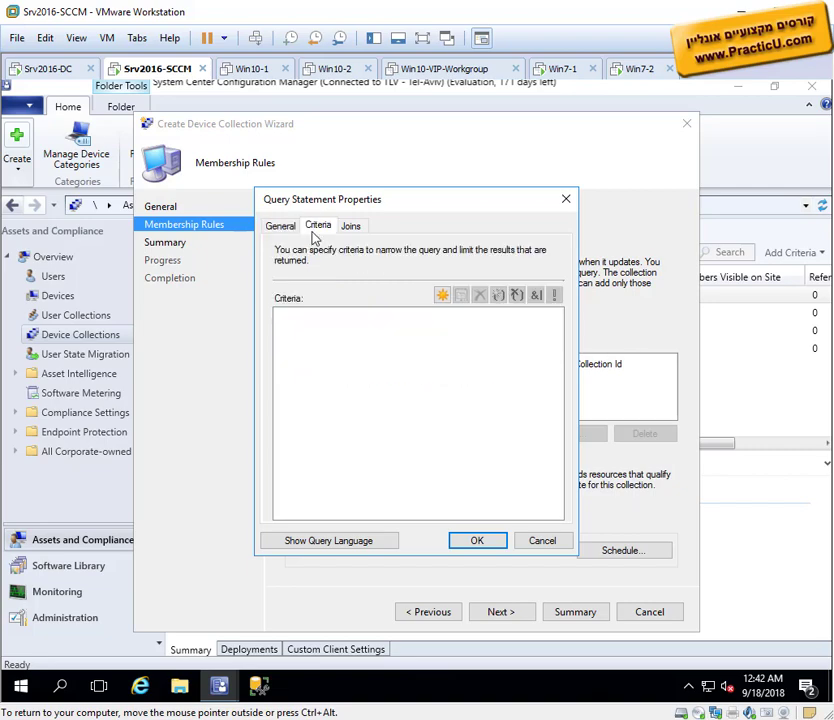
{"action": "left_click", "coordinate": [442, 296]}
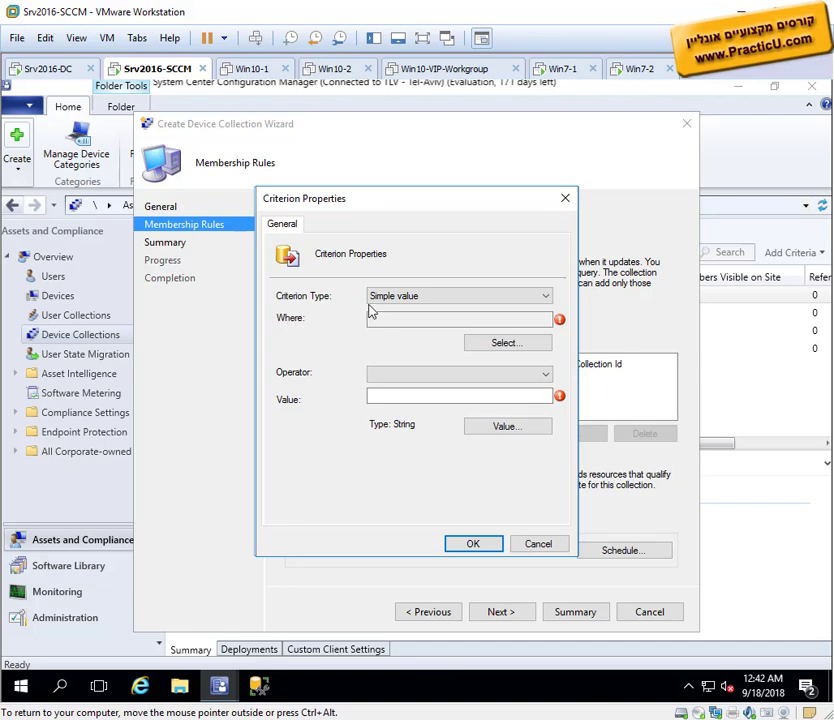
{"action": "left_click", "coordinate": [499, 343]}
{"action": "left_click", "coordinate": [448, 334]}
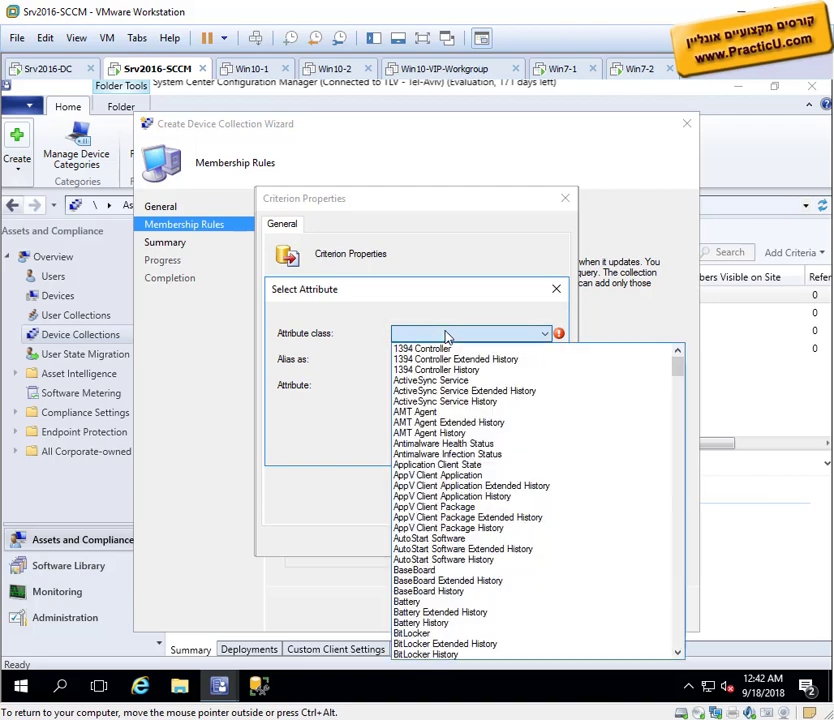
{"action": "scroll", "coordinate": [440, 340], "scroll_direction": "down", "scroll_amount": 20}
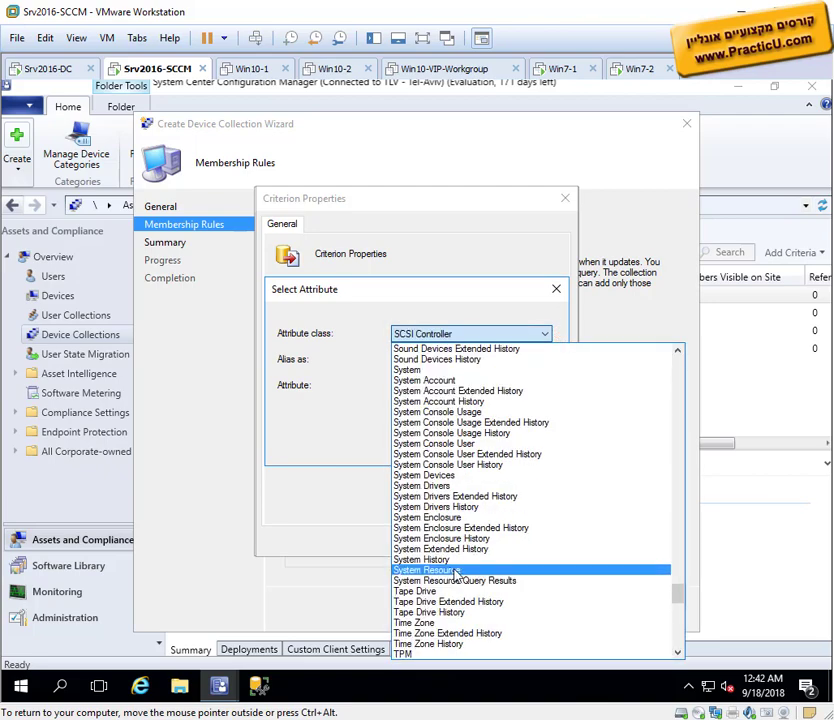
{"action": "left_click", "coordinate": [455, 570]}
Step: Choose Operating System Name and Version of the System Resource class as the criterion's attribute
{"action": "left_click", "coordinate": [448, 389]}
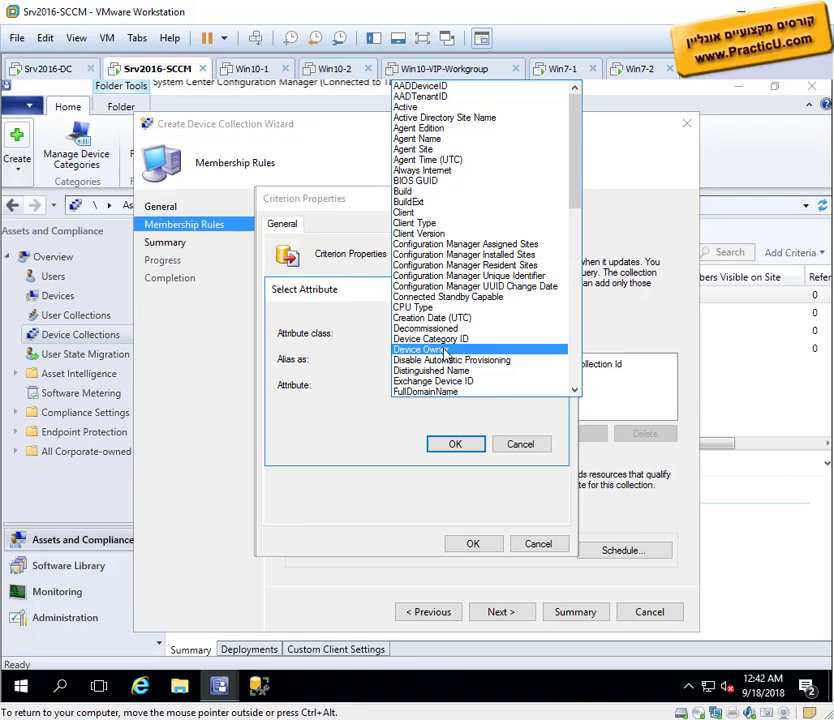
{"action": "left_click", "coordinate": [341, 421]}
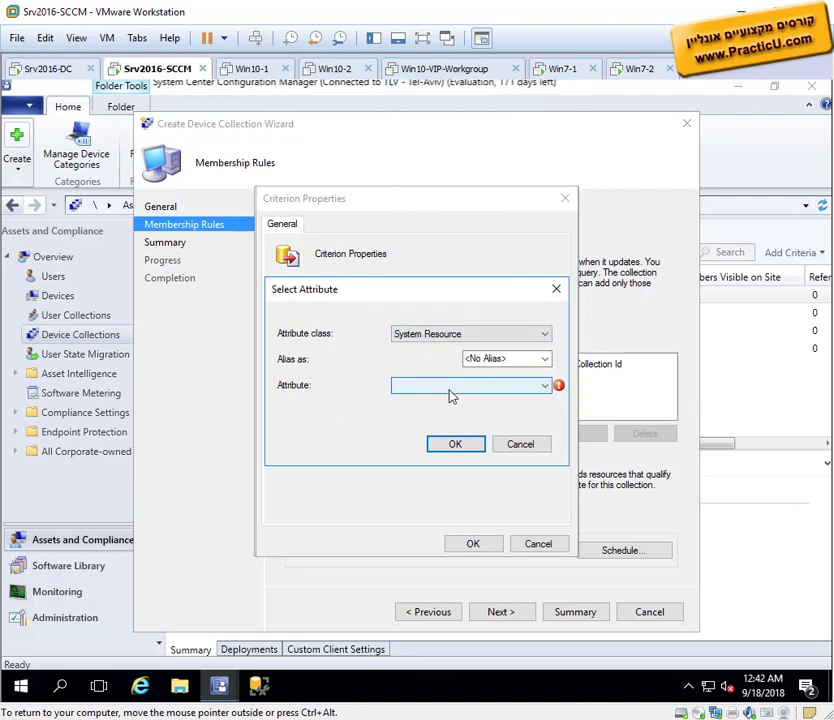
{"action": "left_click", "coordinate": [452, 338]}
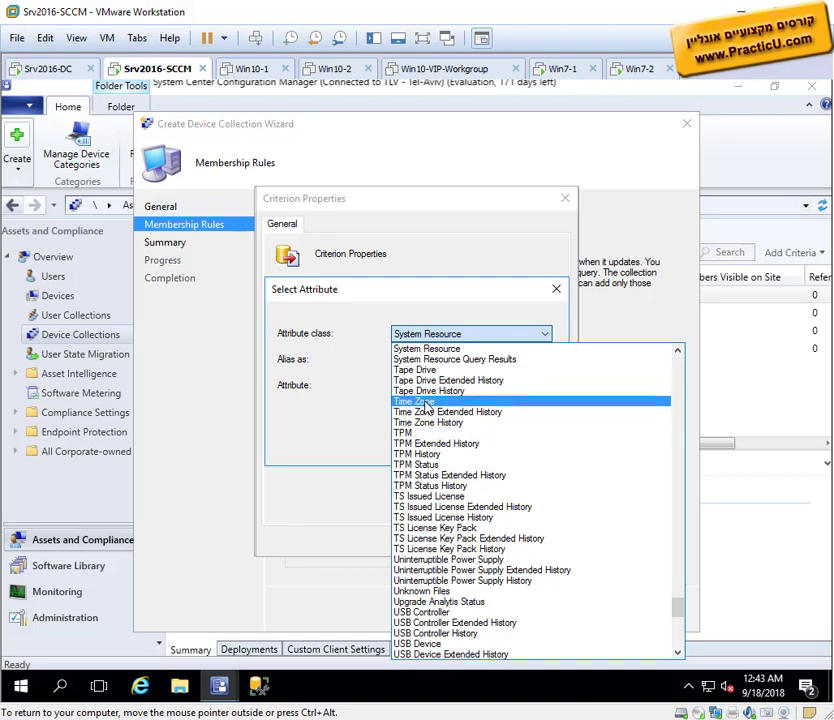
{"action": "left_click", "coordinate": [430, 350]}
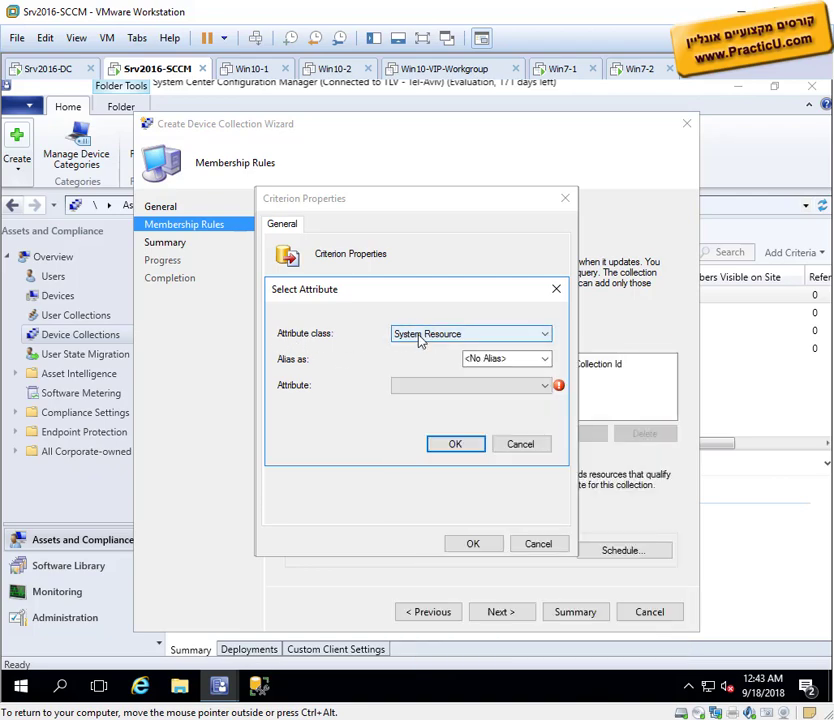
{"action": "left_click", "coordinate": [458, 387]}
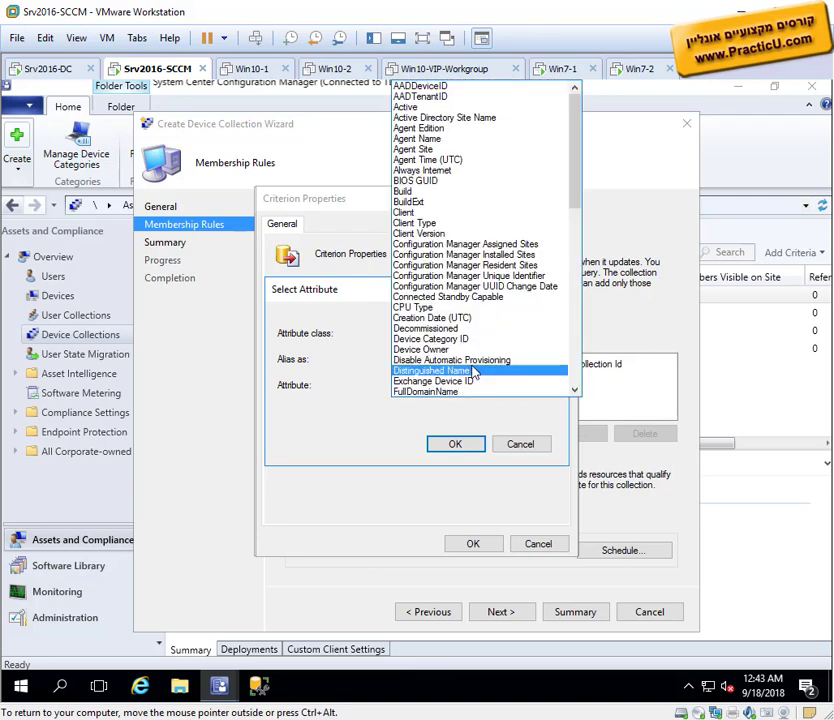
{"action": "scroll", "coordinate": [474, 372], "scroll_direction": "down", "scroll_amount": 6}
{"action": "scroll", "coordinate": [474, 372], "scroll_direction": "down", "scroll_amount": 2}
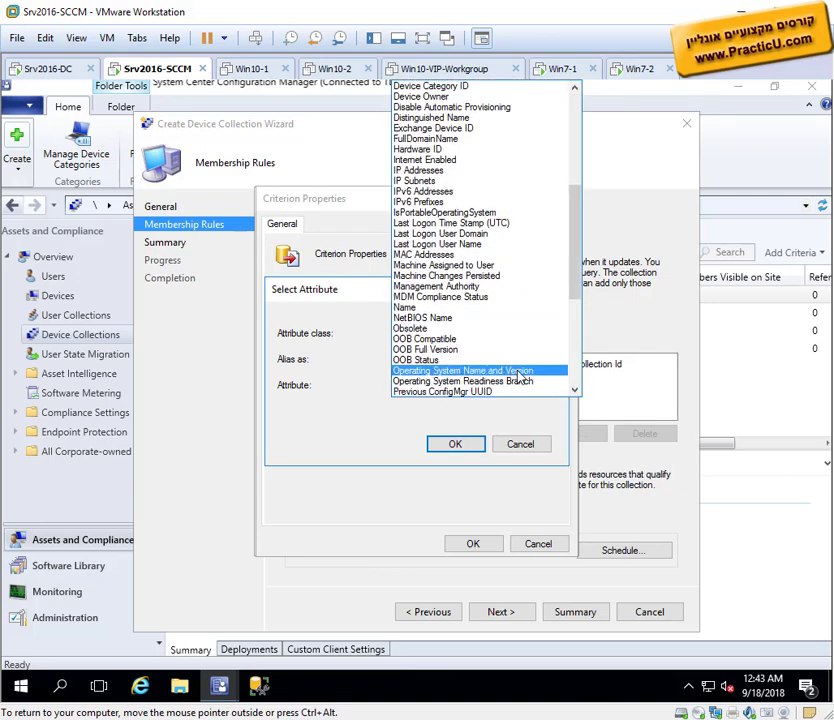
{"action": "left_click", "coordinate": [519, 373]}
{"action": "left_click", "coordinate": [454, 443]}
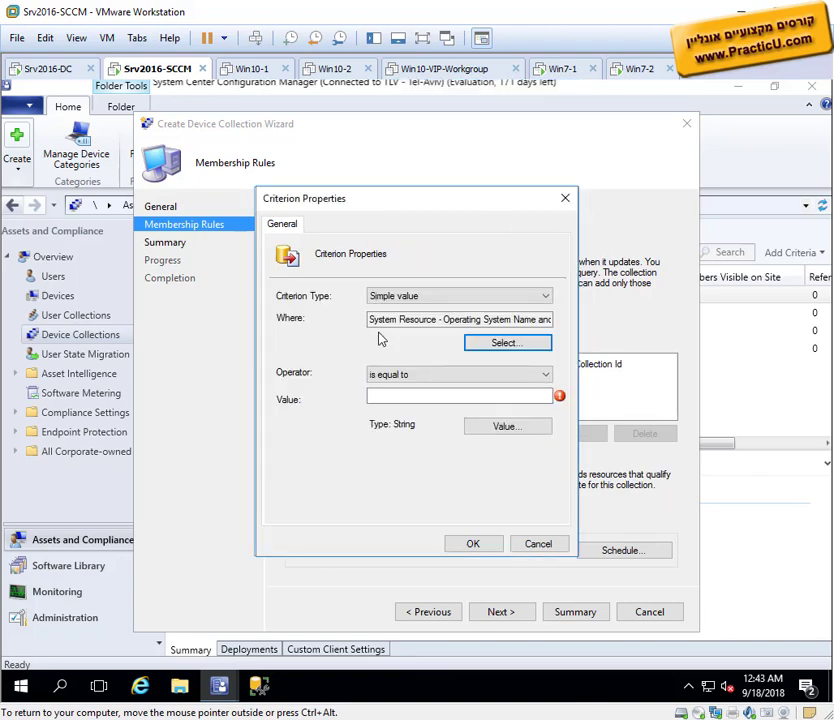
Step: Set the criterion's operator to "is like" with the value %Workstation 6.% and accept the criterion
{"action": "left_click_drag", "start_coordinate": [368, 320], "coordinate": [585, 316]}
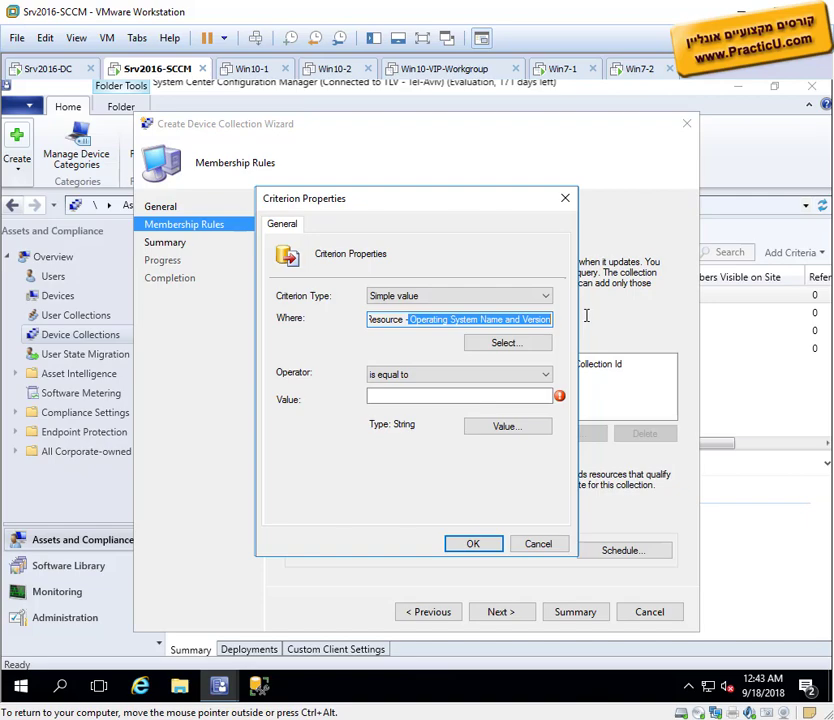
{"action": "left_click", "coordinate": [375, 397]}
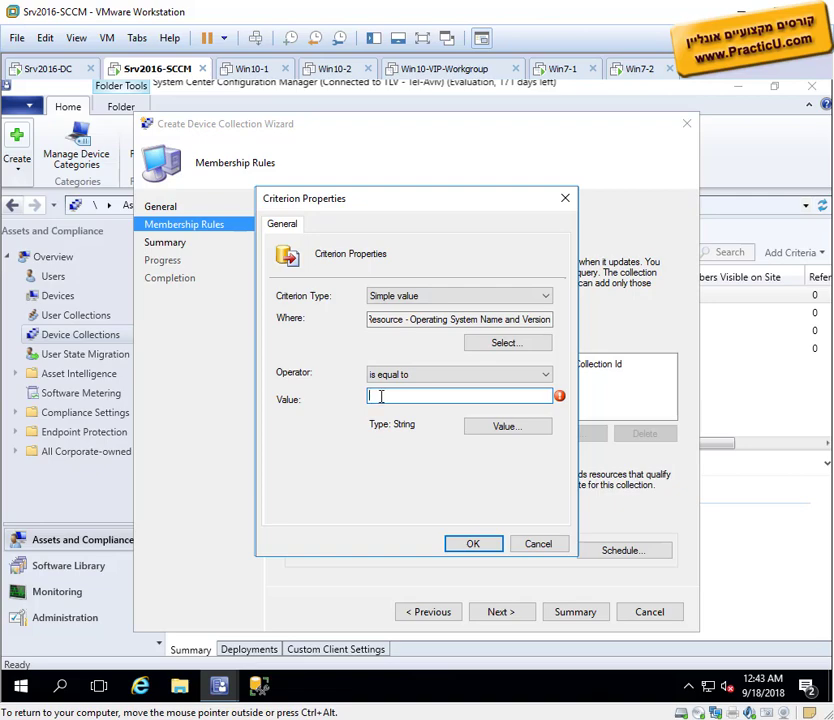
{"action": "left_click", "coordinate": [390, 374]}
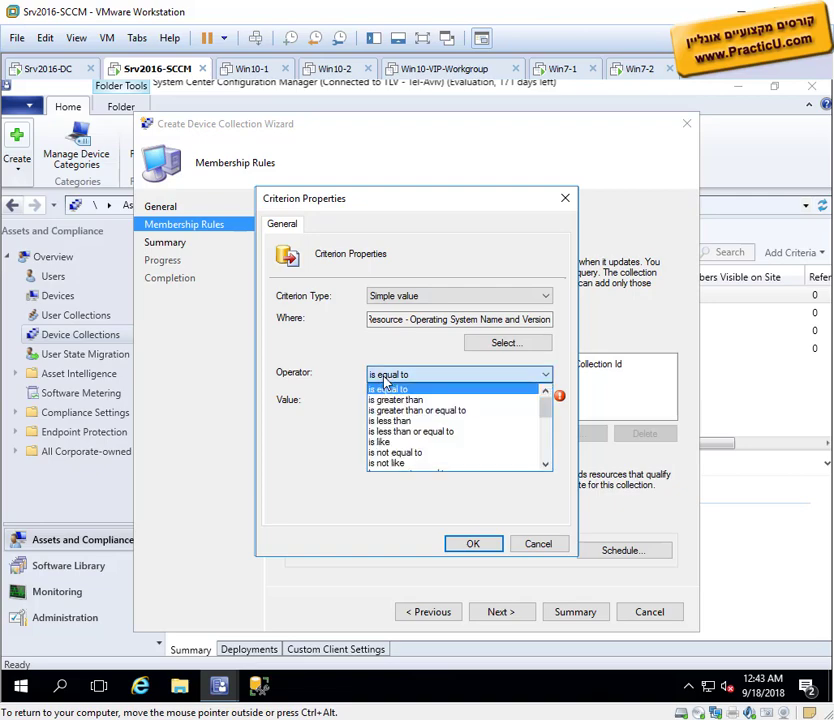
{"action": "left_click", "coordinate": [378, 442]}
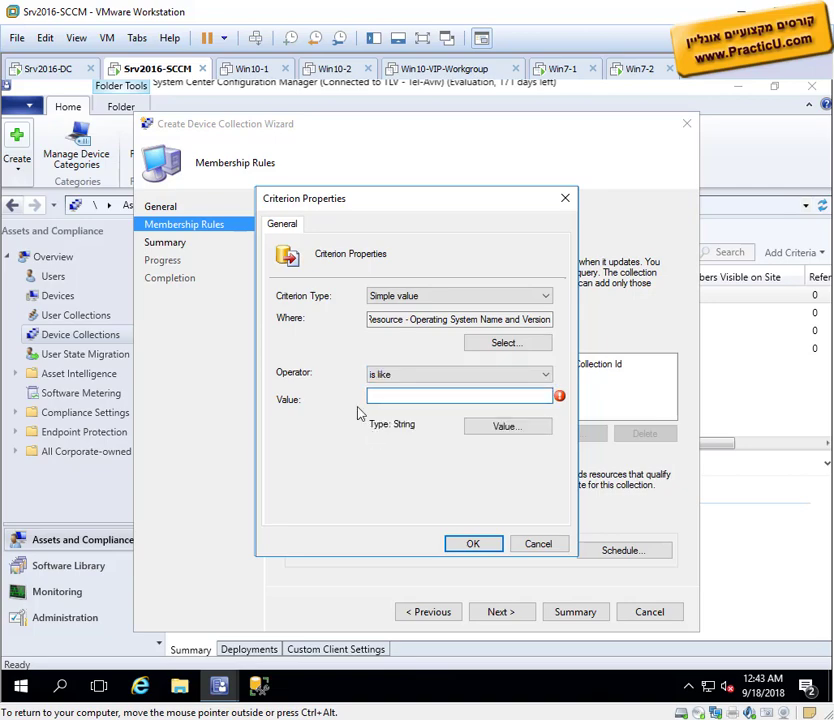
{"action": "type", "text": "%Workstation 6.%"}
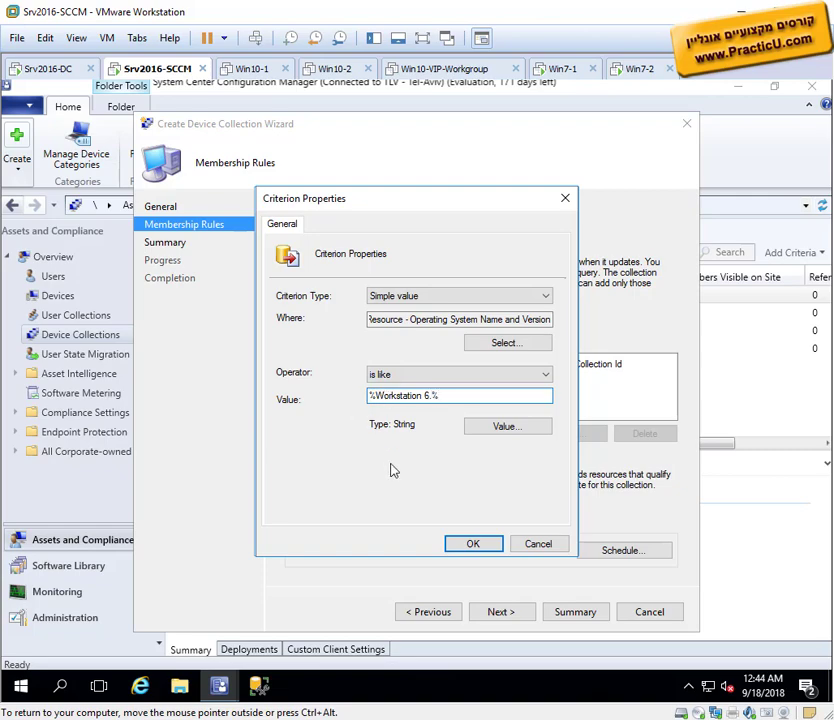
{"action": "left_click", "coordinate": [473, 543]}
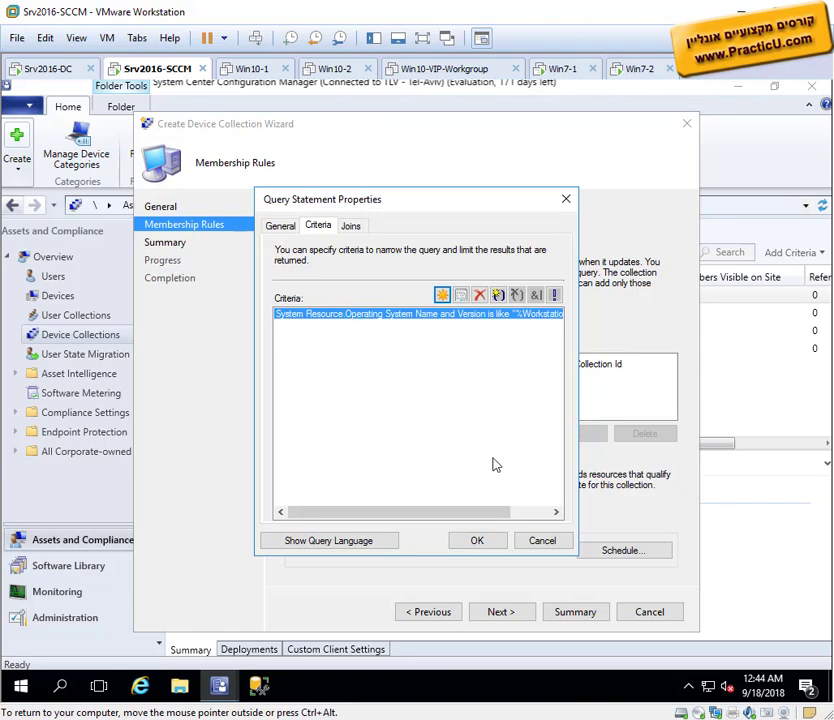
Step: Accept the query statement with its new criterion and review the resulting WQL text, including the SMS_R_System class
{"action": "left_click_drag", "start_coordinate": [480, 512], "coordinate": [531, 513]}
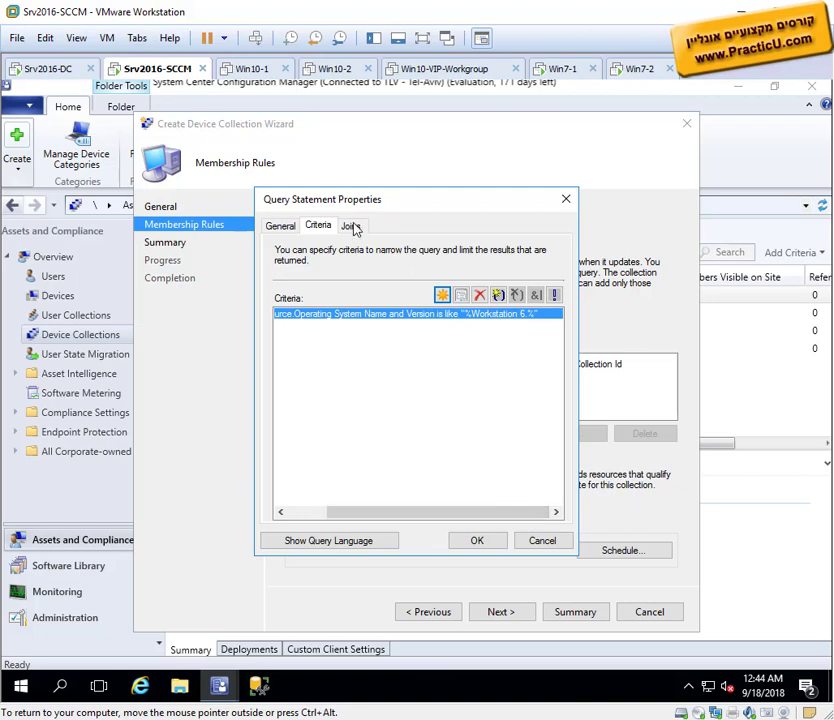
{"action": "left_click", "coordinate": [476, 540]}
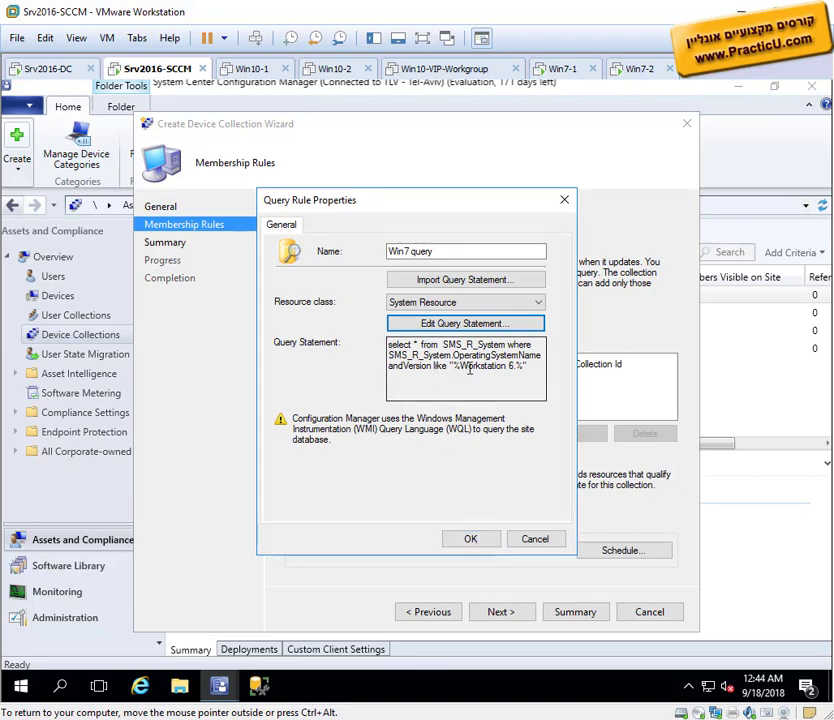
{"action": "left_click_drag", "start_coordinate": [389, 345], "coordinate": [507, 345]}
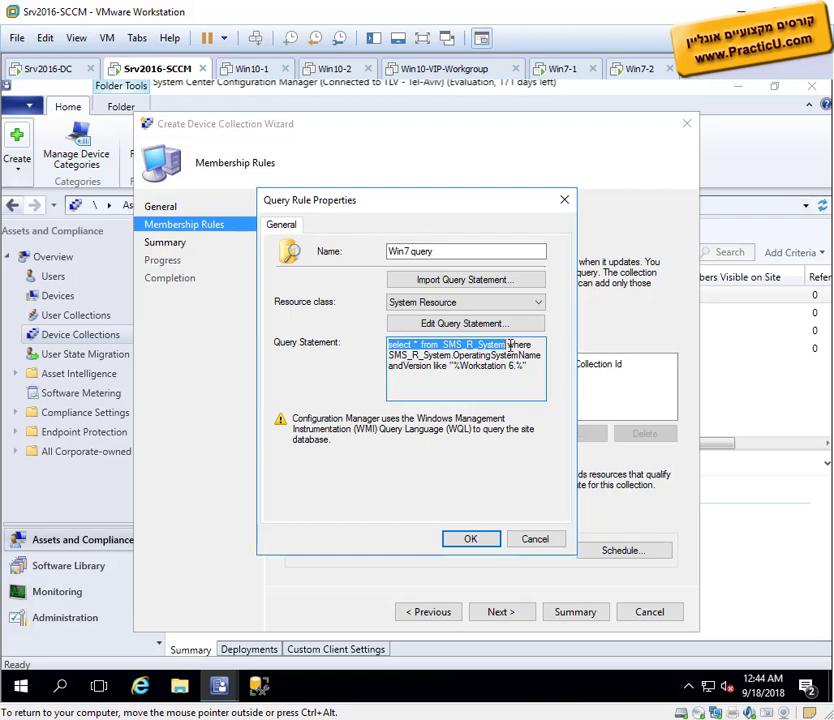
{"action": "left_click_drag", "start_coordinate": [397, 355], "coordinate": [520, 365]}
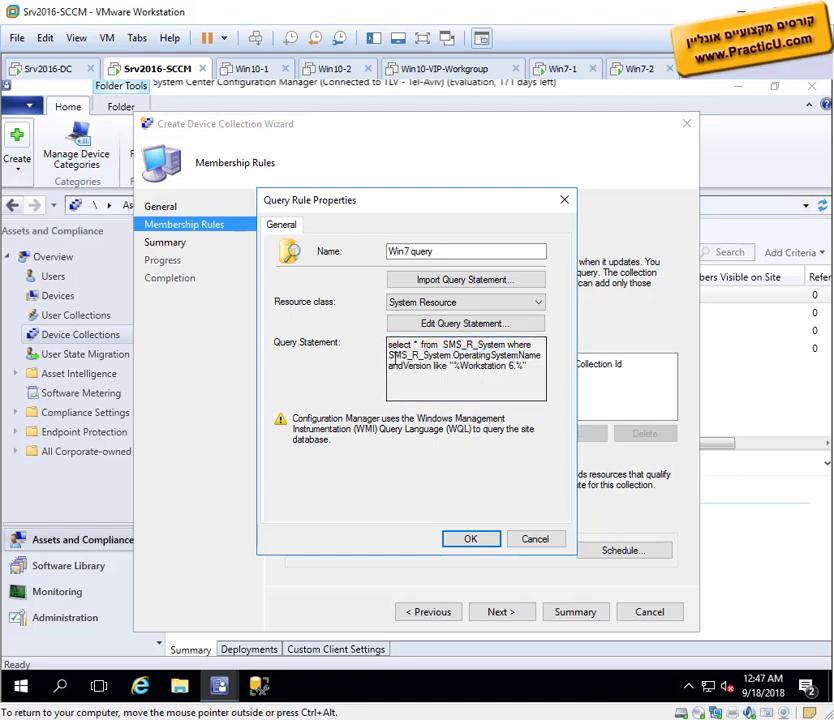
{"action": "left_click_drag", "start_coordinate": [389, 355], "coordinate": [451, 355]}
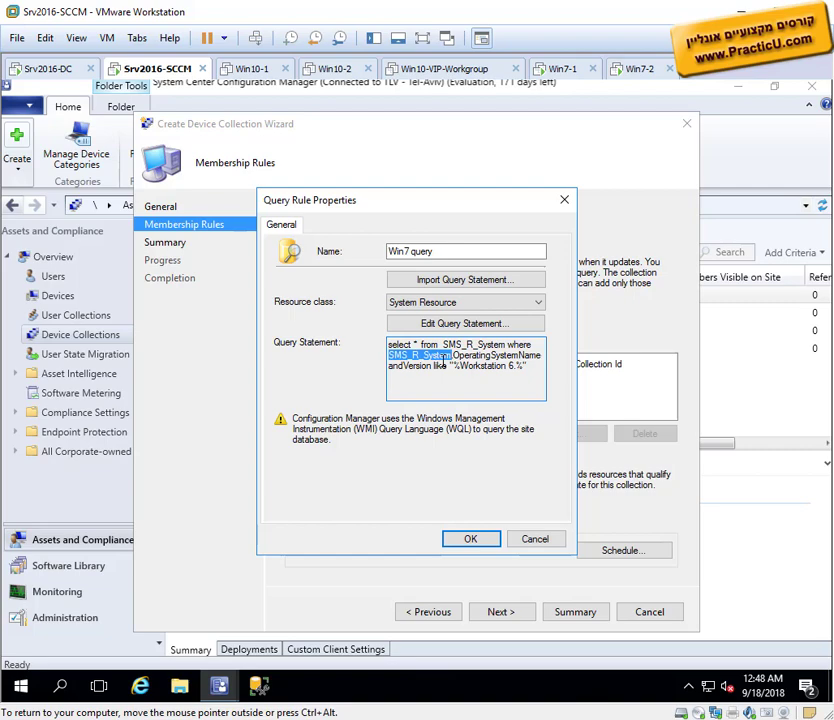
Step: Switch to SQL Server Management Studio, connect to the SRV2016-SCCM server and expand the views of the CM_TLV database
{"action": "left_click", "coordinate": [262, 686]}
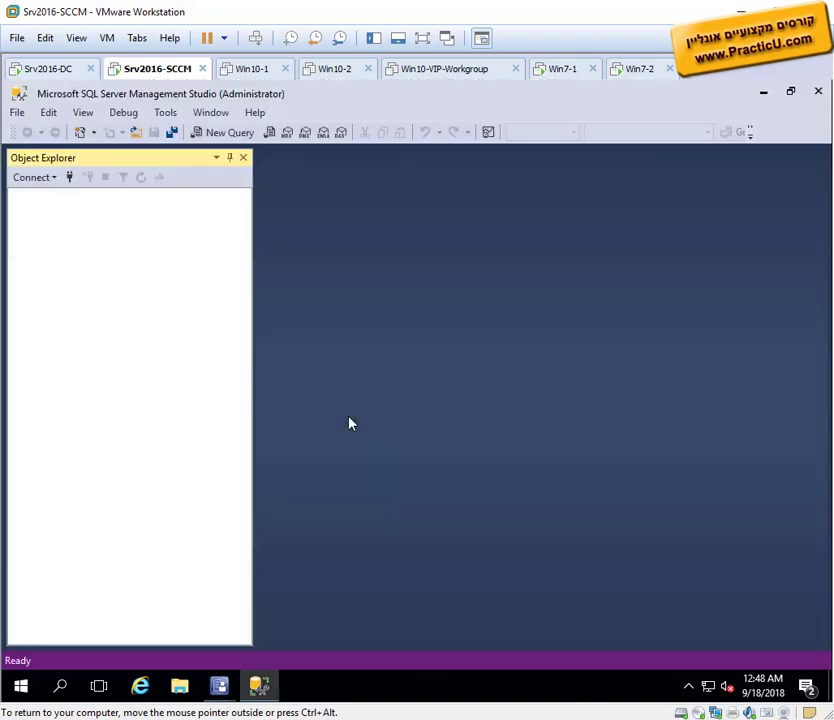
{"action": "left_click", "coordinate": [356, 404]}
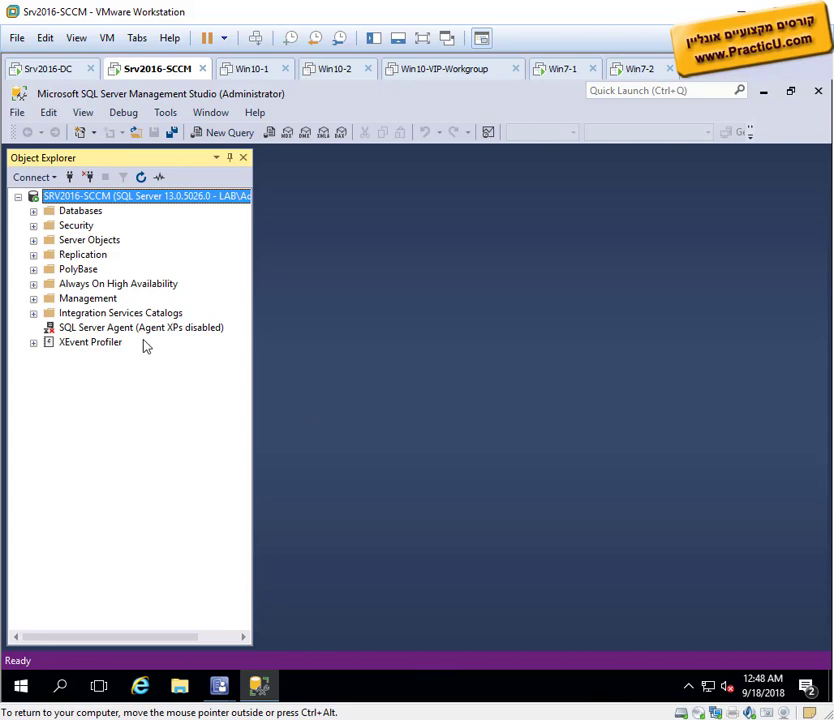
{"action": "left_click", "coordinate": [33, 211]}
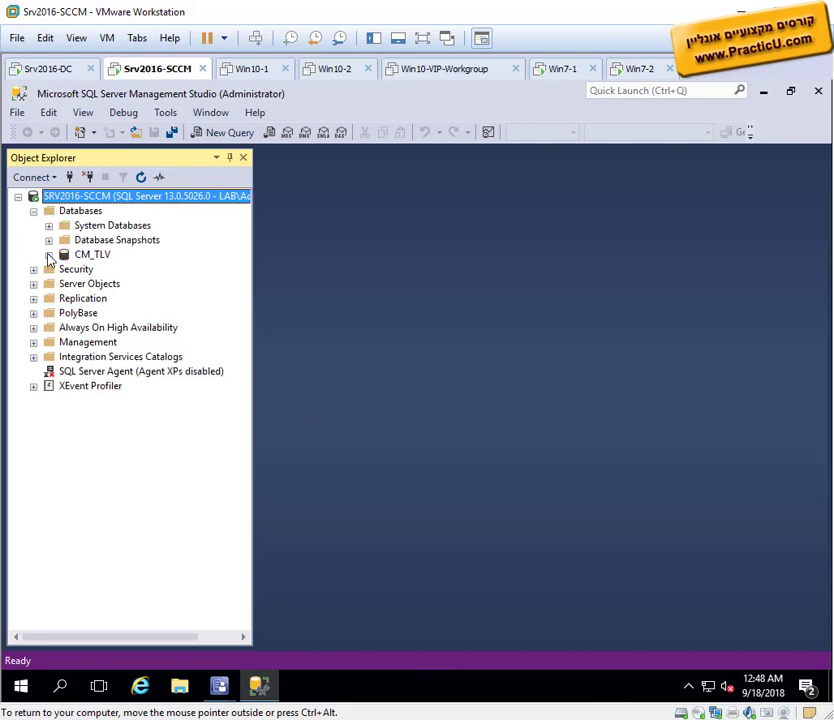
{"action": "left_click", "coordinate": [49, 255]}
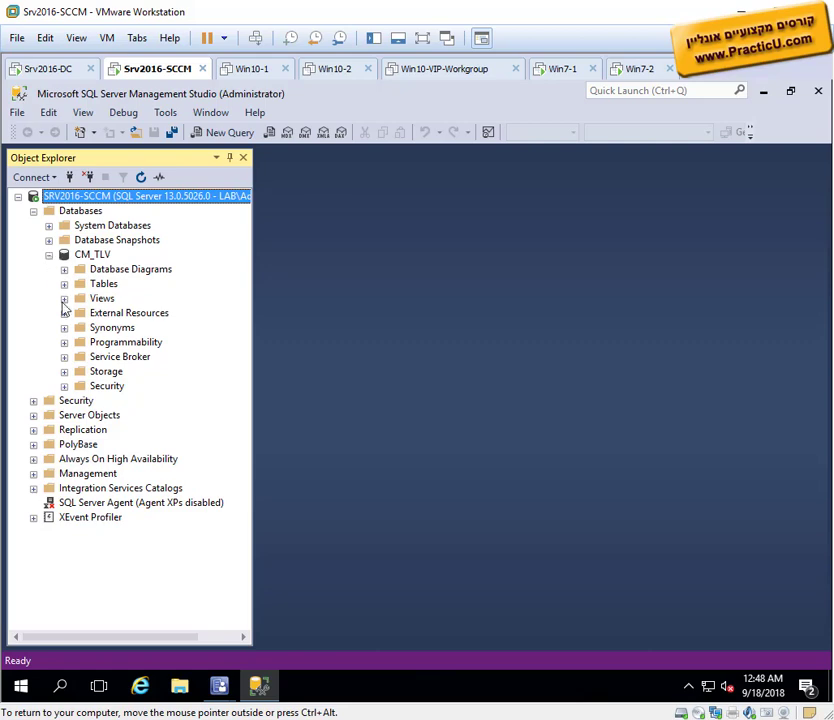
{"action": "left_click", "coordinate": [65, 298]}
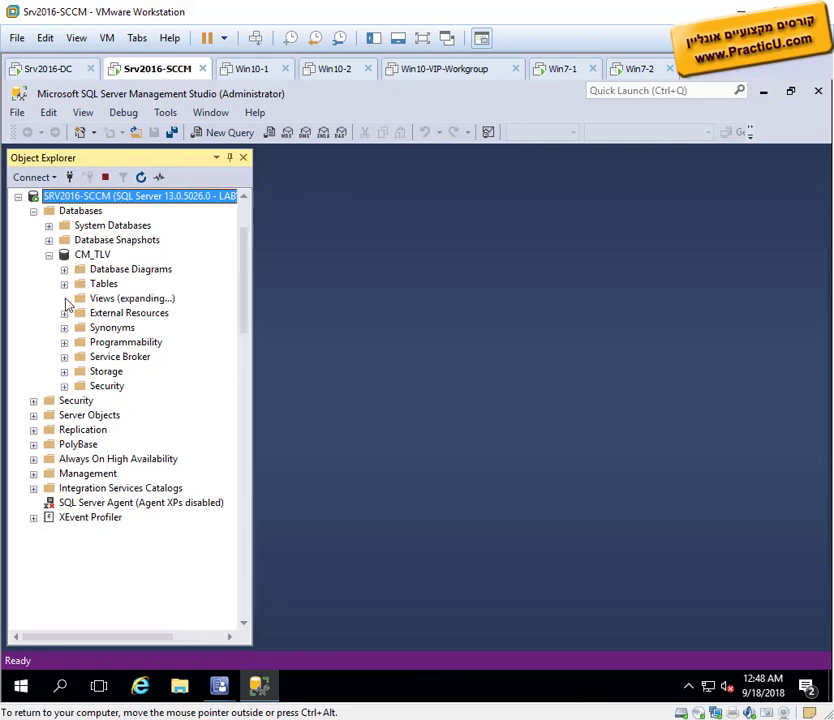
Step: Find the dbo.v_R_System view and query its top 1000 rows
{"action": "left_click_drag", "start_coordinate": [244, 222], "coordinate": [259, 371]}
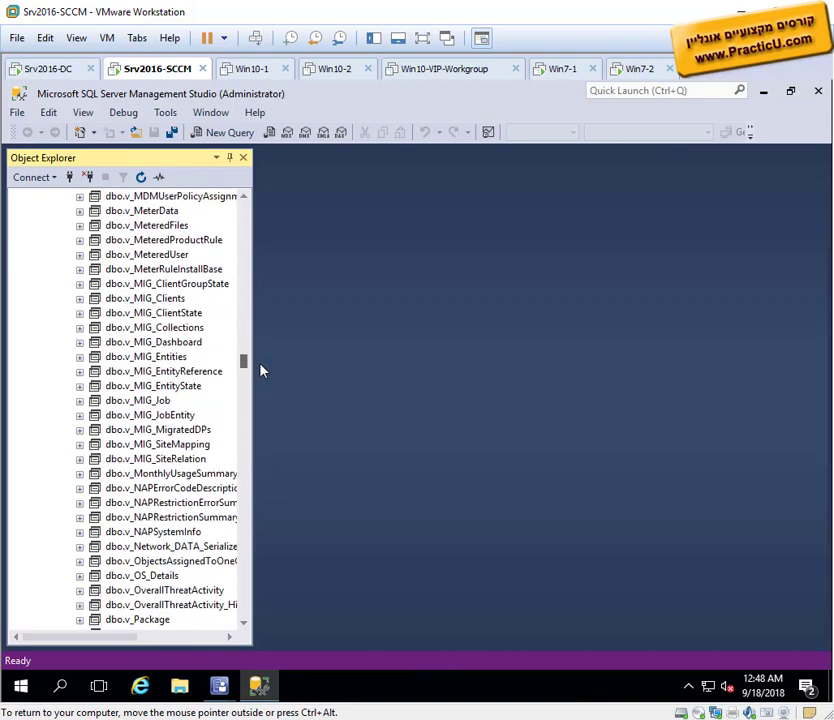
{"action": "scroll", "coordinate": [172, 607], "scroll_direction": "down", "scroll_amount": 5}
{"action": "scroll", "coordinate": [172, 607], "scroll_direction": "down", "scroll_amount": 4}
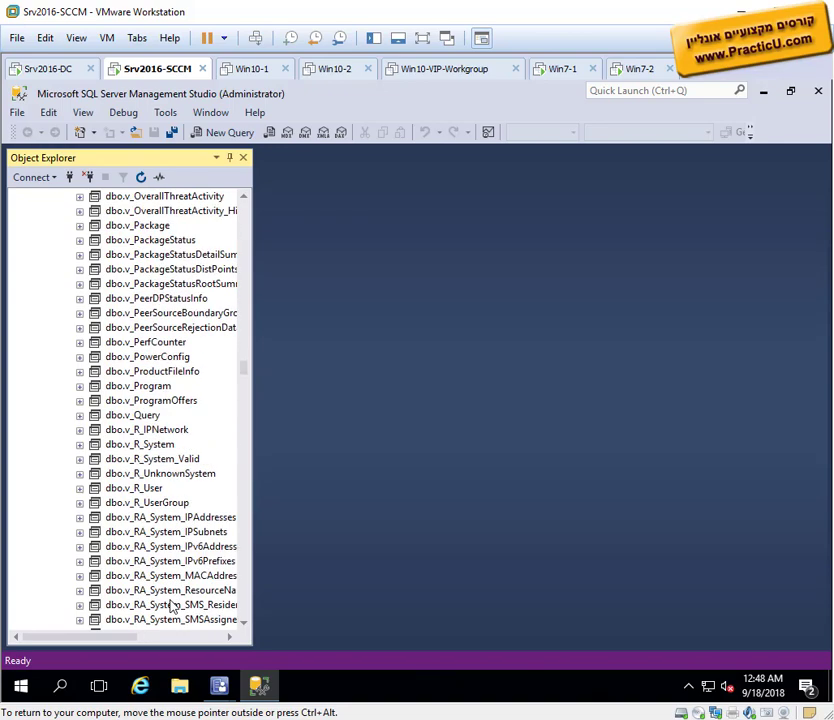
{"action": "left_click", "coordinate": [150, 488]}
{"action": "left_click", "coordinate": [145, 446]}
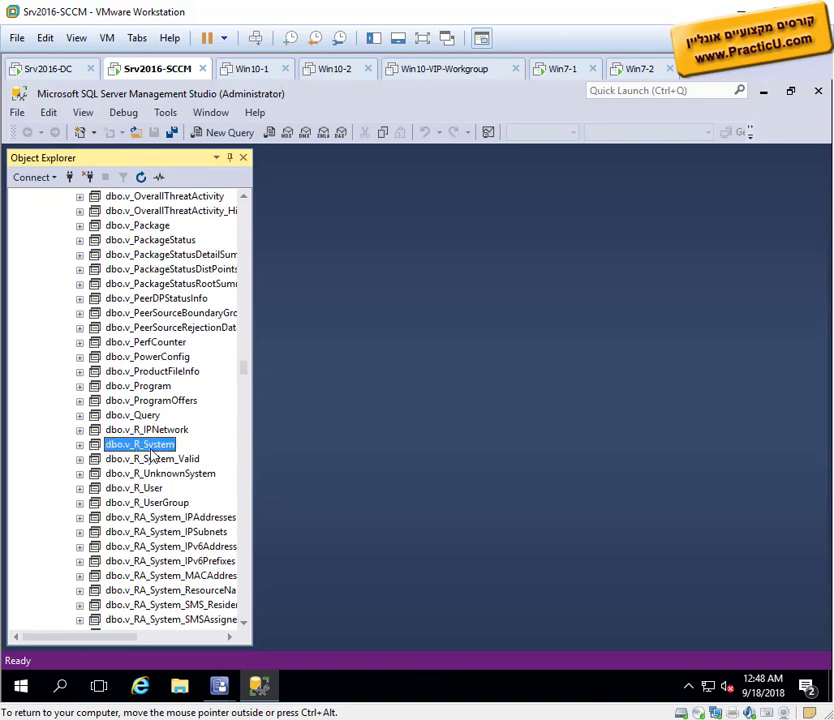
{"action": "right_click", "coordinate": [140, 452]}
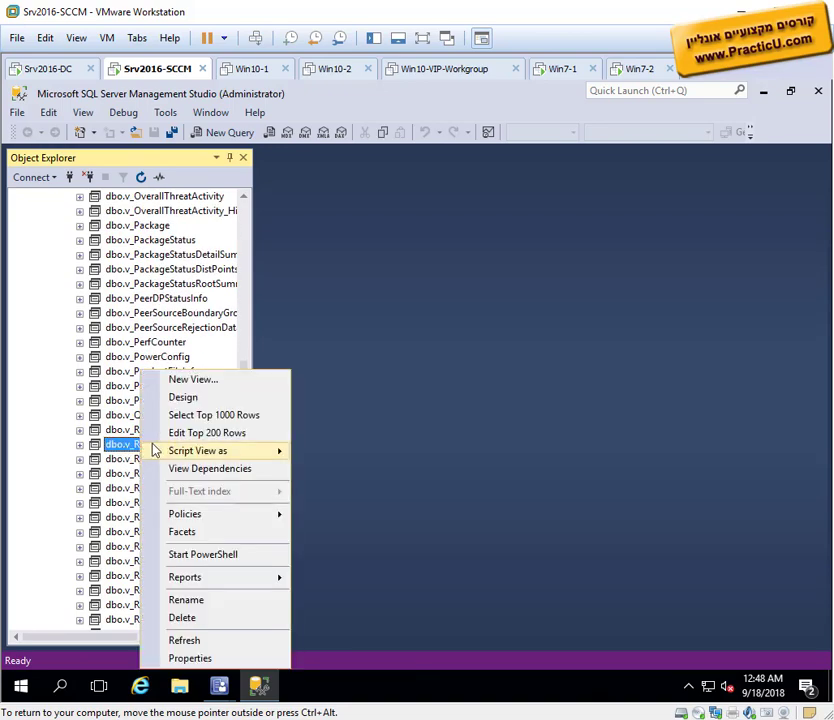
{"action": "left_click", "coordinate": [213, 423]}
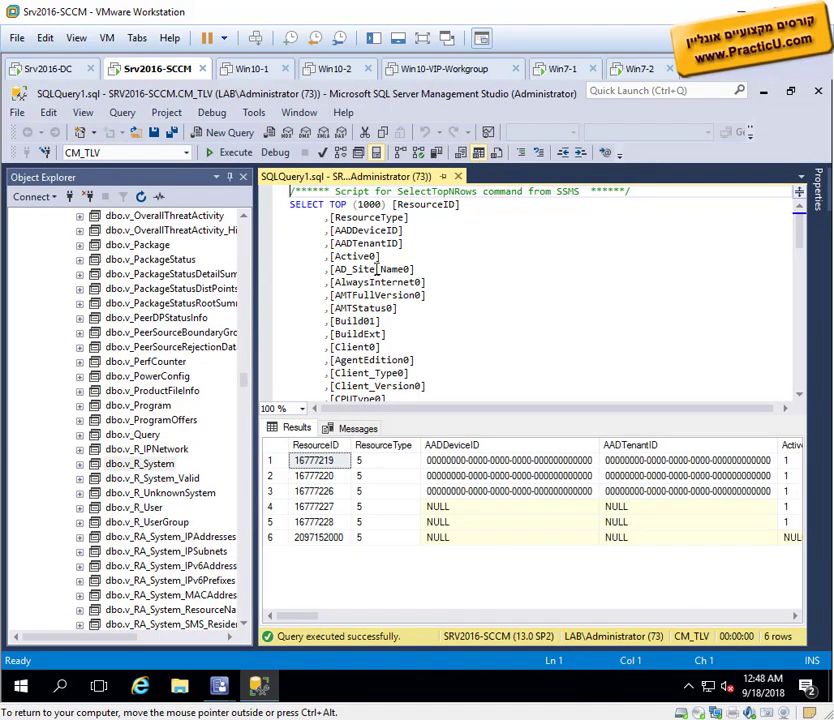
Step: Replace the TOP (1000) clause and the whole column list in the v_R_System query with *
{"action": "scroll", "coordinate": [376, 268], "scroll_direction": "down", "scroll_amount": 9}
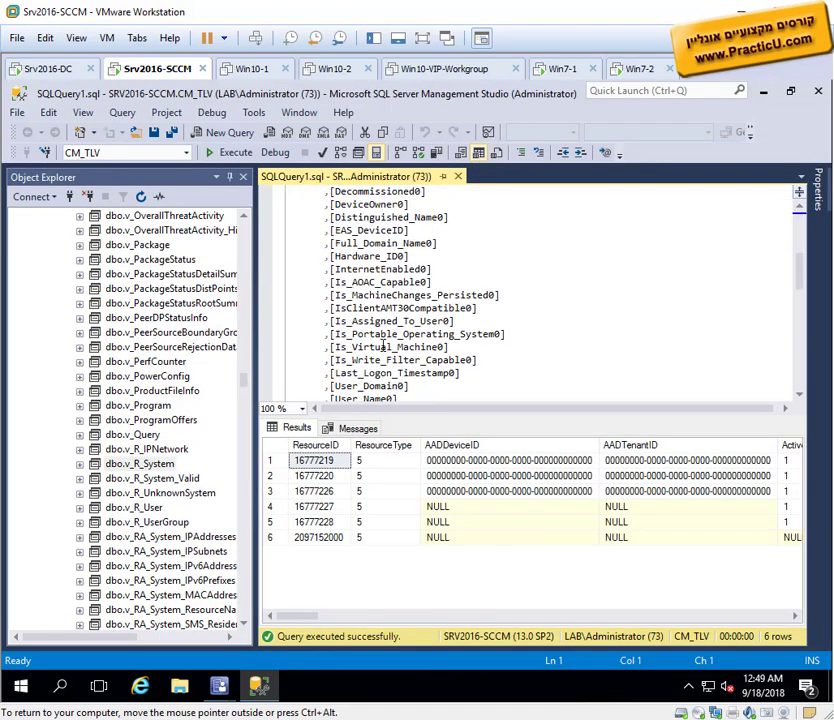
{"action": "scroll", "coordinate": [382, 345], "scroll_direction": "down", "scroll_amount": 8}
{"action": "left_click_drag", "start_coordinate": [483, 321], "coordinate": [290, 321]}
{"action": "left_click_drag", "start_coordinate": [400, 308], "coordinate": [336, 212]}
{"action": "type", "text": "*"}
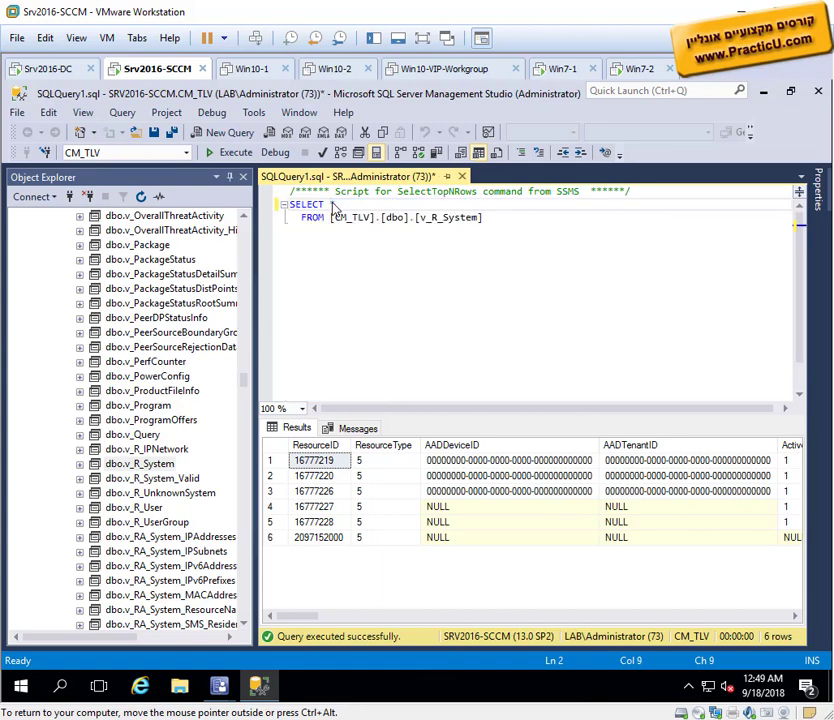
Step: Run the SELECT * query on the v_R_System view and auto-hide the Object Explorer to give the results more room
{"action": "key", "text": "F5"}
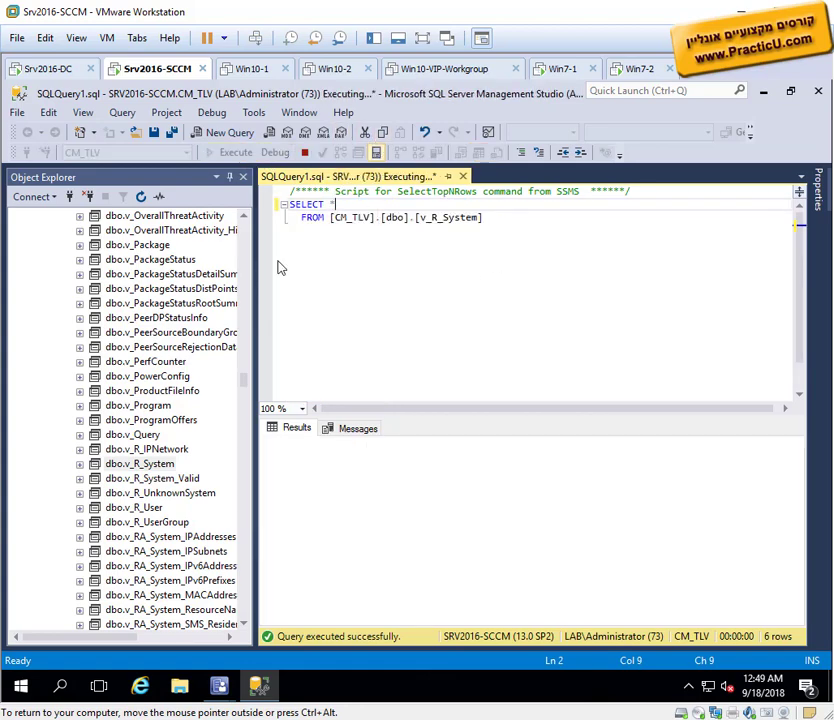
{"action": "left_click", "coordinate": [230, 177]}
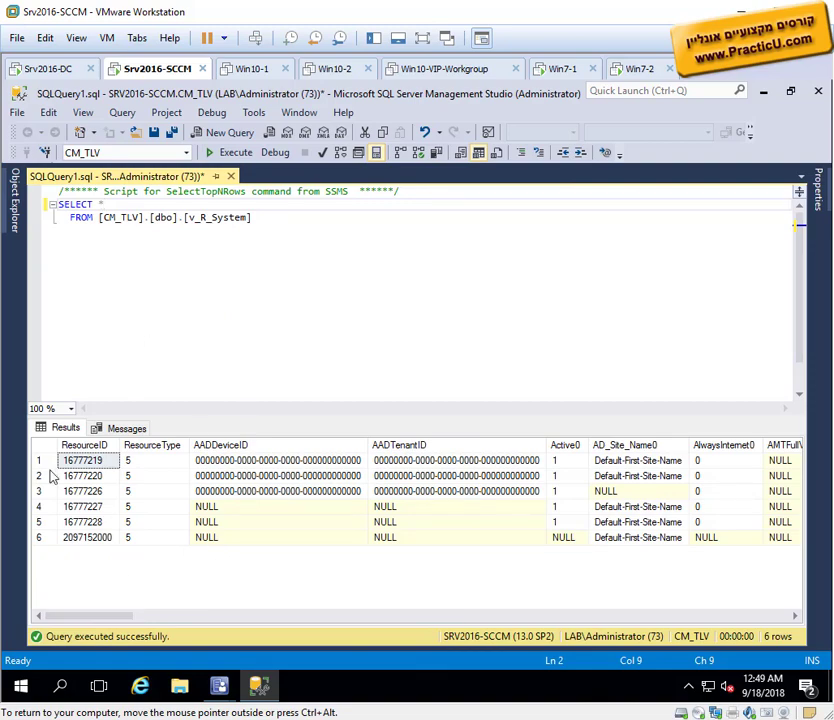
Step: Locate the Operating_System_Name_and0 column in the query results and widen it to examine each computer's operating system value
{"action": "left_click_drag", "start_coordinate": [73, 620], "coordinate": [140, 627]}
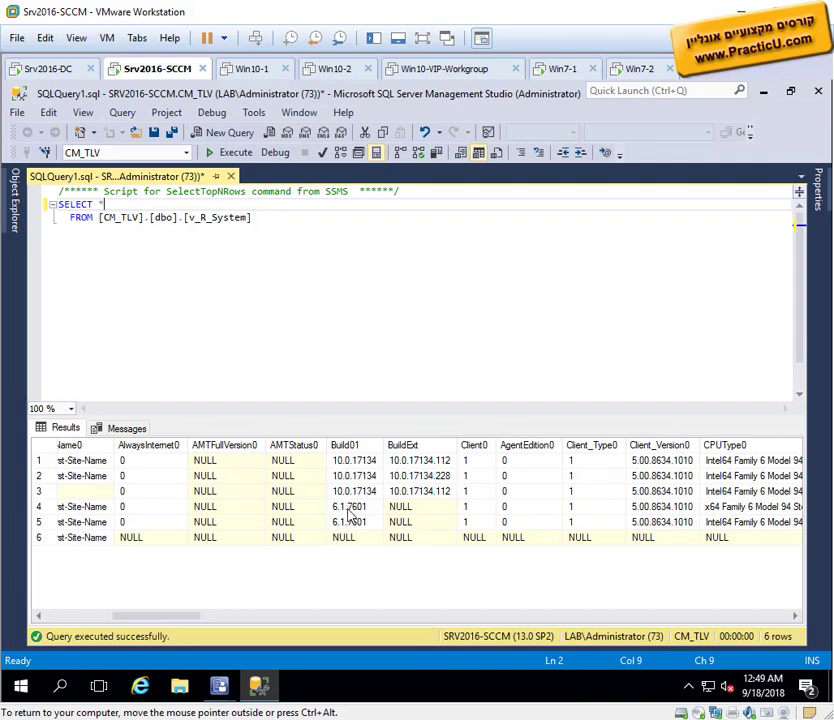
{"action": "left_click_drag", "start_coordinate": [130, 620], "coordinate": [509, 640]}
{"action": "left_click", "coordinate": [480, 476]}
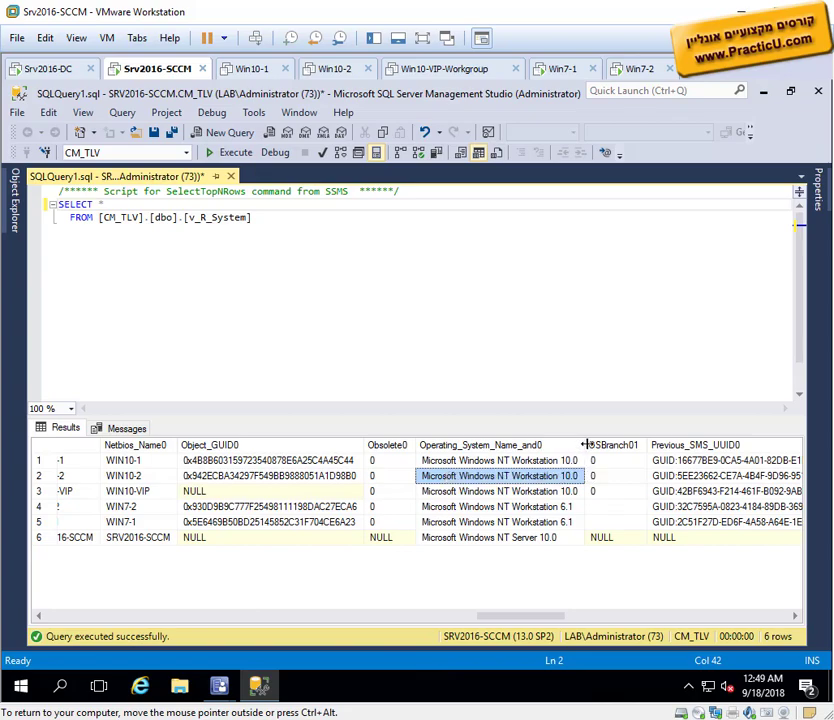
{"action": "left_click_drag", "start_coordinate": [586, 443], "coordinate": [612, 445]}
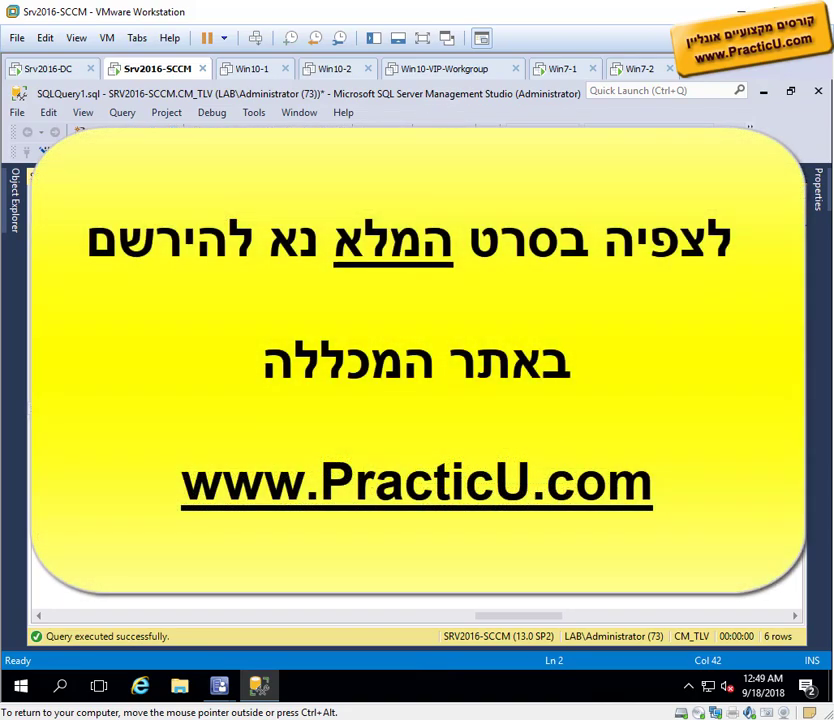
{"action": "key", "text": "Down"}
{"action": "key", "text": "Down"}
{"action": "key", "text": "Down"}
{"action": "key", "text": "Down"}
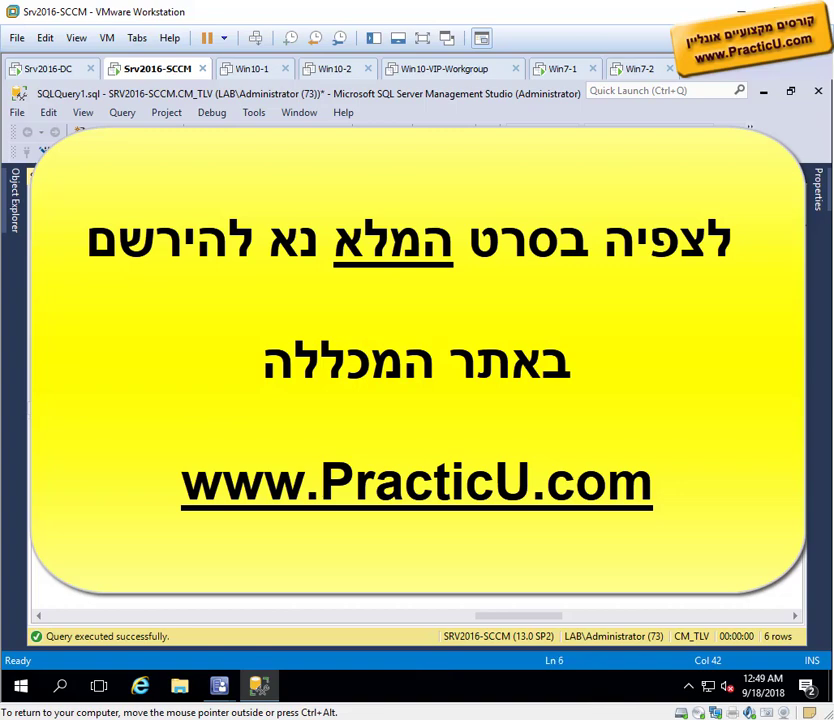